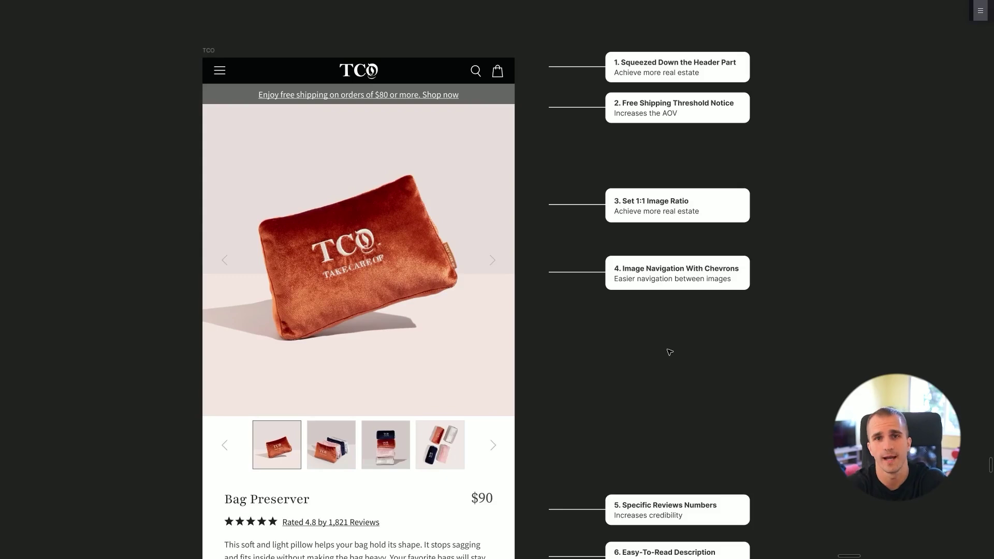
Marquee over the mockup's header area to highlight it
{"action": "scroll", "coordinate": [763, 432], "scroll_direction": "down", "scroll_amount": 10}
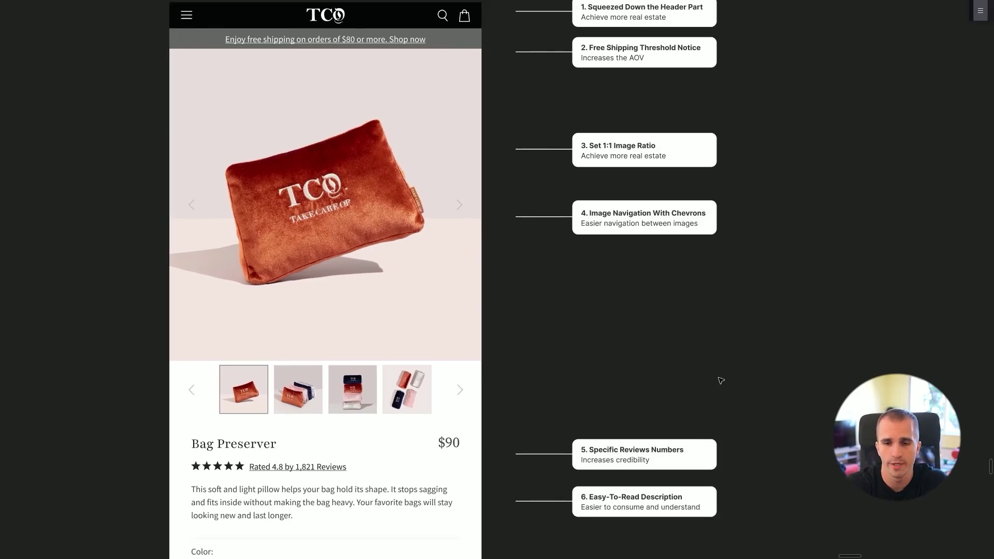
{"action": "scroll", "coordinate": [650, 298], "scroll_direction": "down", "scroll_amount": 10}
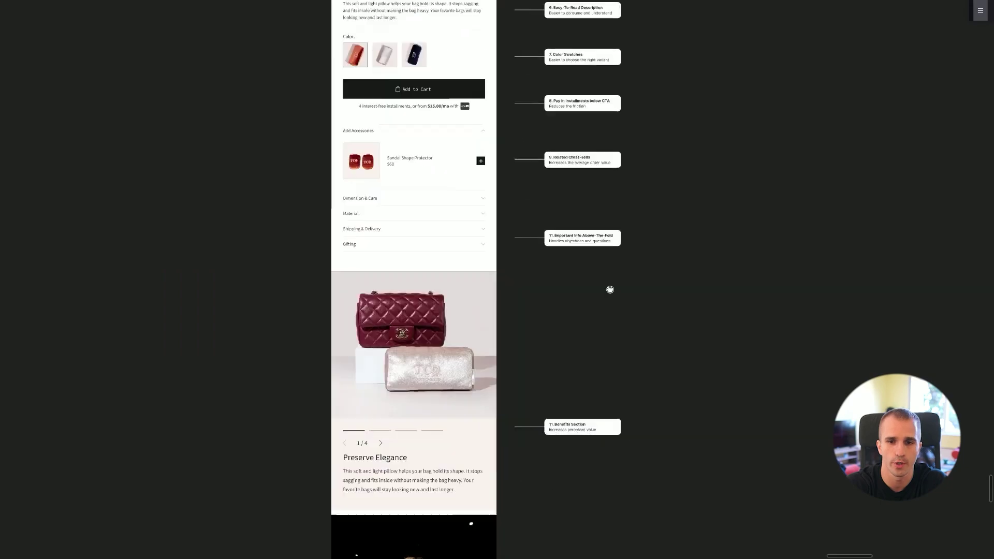
{"action": "scroll", "coordinate": [622, 290], "scroll_direction": "down", "scroll_amount": 5}
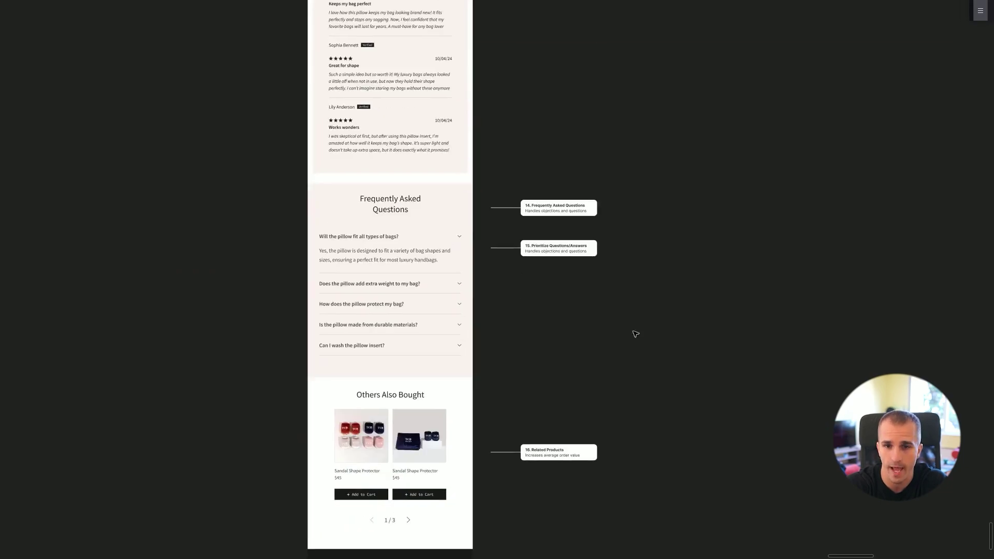
{"action": "scroll", "coordinate": [635, 333], "scroll_direction": "up", "scroll_amount": 15}
{"action": "scroll", "coordinate": [699, 223], "scroll_direction": "up", "scroll_amount": 6}
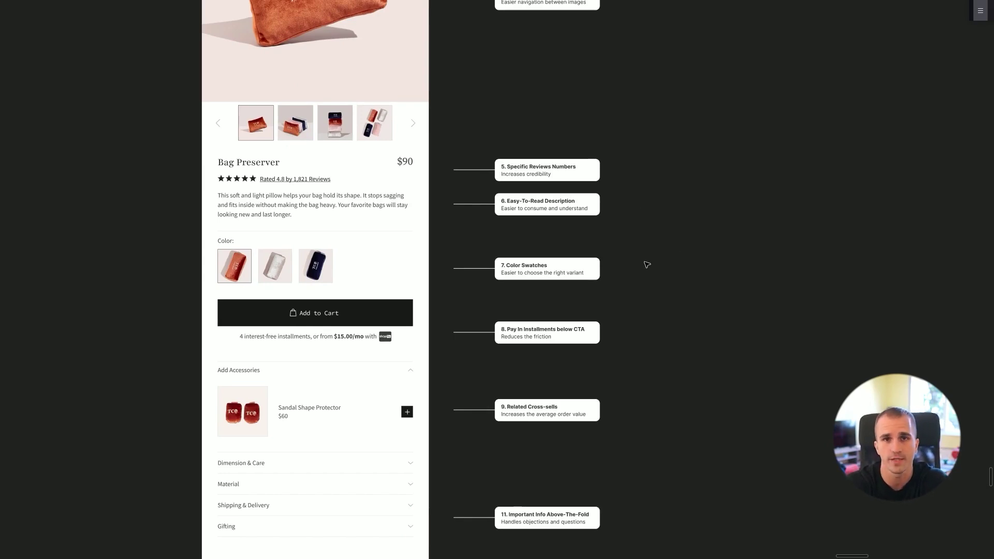
{"action": "scroll", "coordinate": [647, 265], "scroll_direction": "up", "scroll_amount": 3}
{"action": "scroll", "coordinate": [648, 320], "scroll_direction": "up", "scroll_amount": 5}
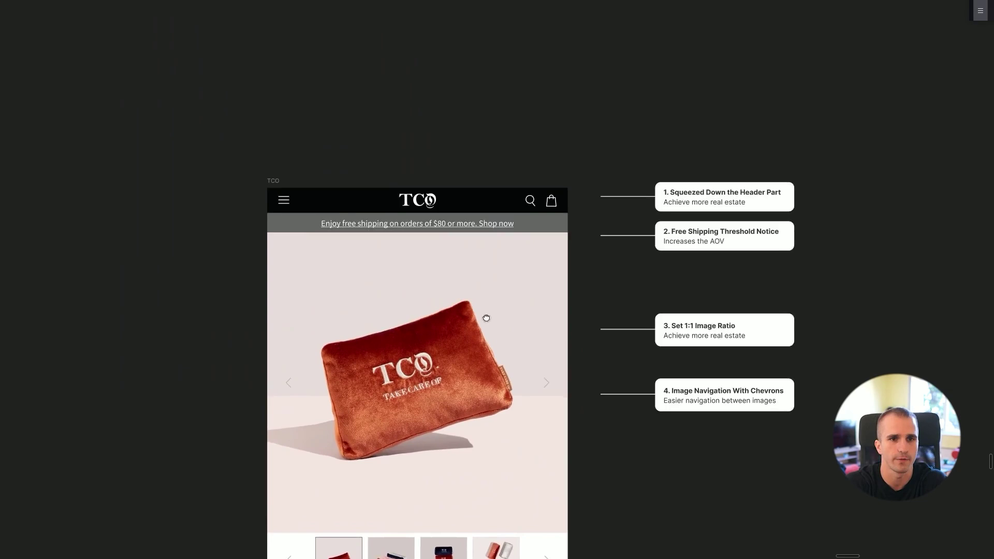
{"action": "scroll", "coordinate": [402, 254], "scroll_direction": "up", "scroll_amount": 2}
{"action": "left_click_drag", "start_coordinate": [178, 115], "coordinate": [640, 241]}
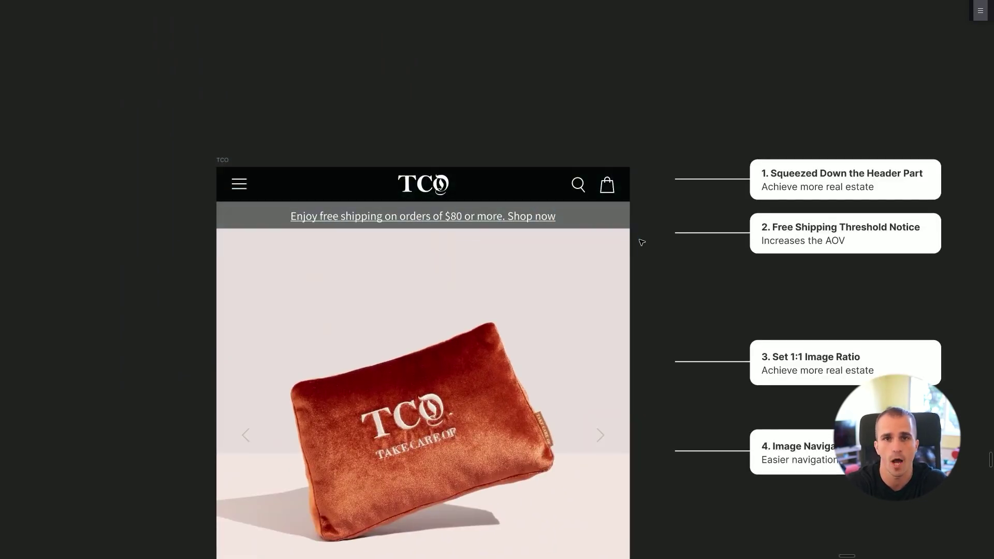
{"action": "left_click_drag", "start_coordinate": [191, 120], "coordinate": [653, 240]}
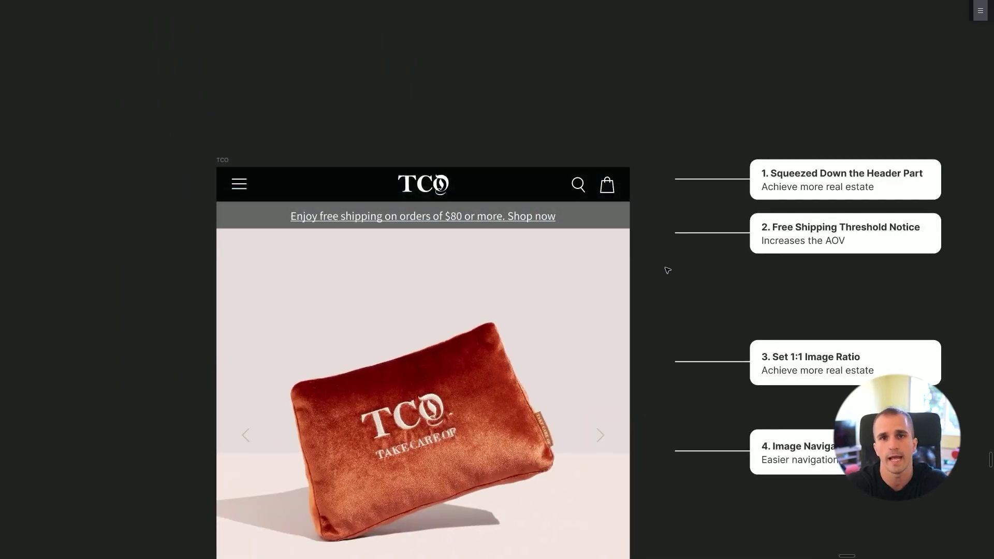
{"action": "scroll", "coordinate": [667, 270], "scroll_direction": "down", "scroll_amount": 4}
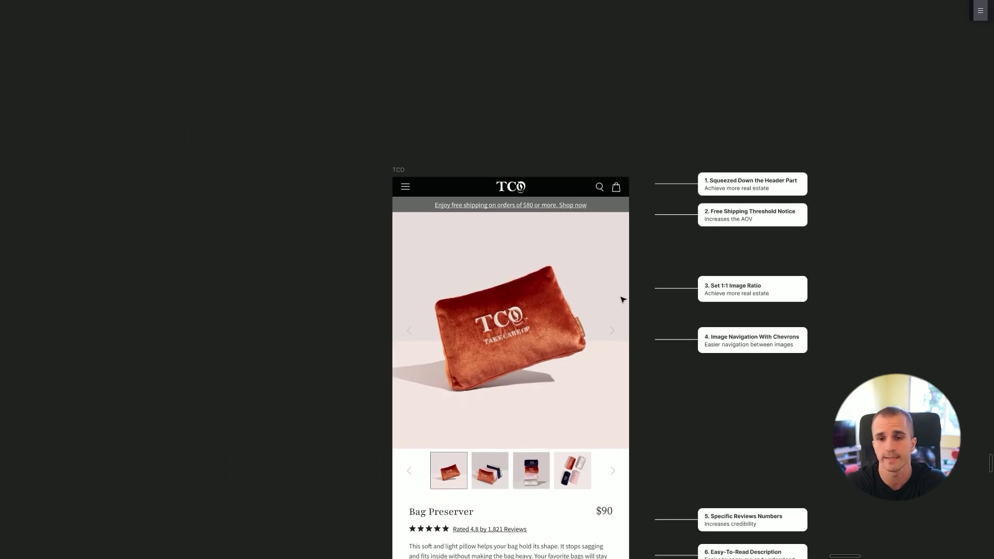
{"action": "scroll", "coordinate": [621, 342], "scroll_direction": "down", "scroll_amount": 4}
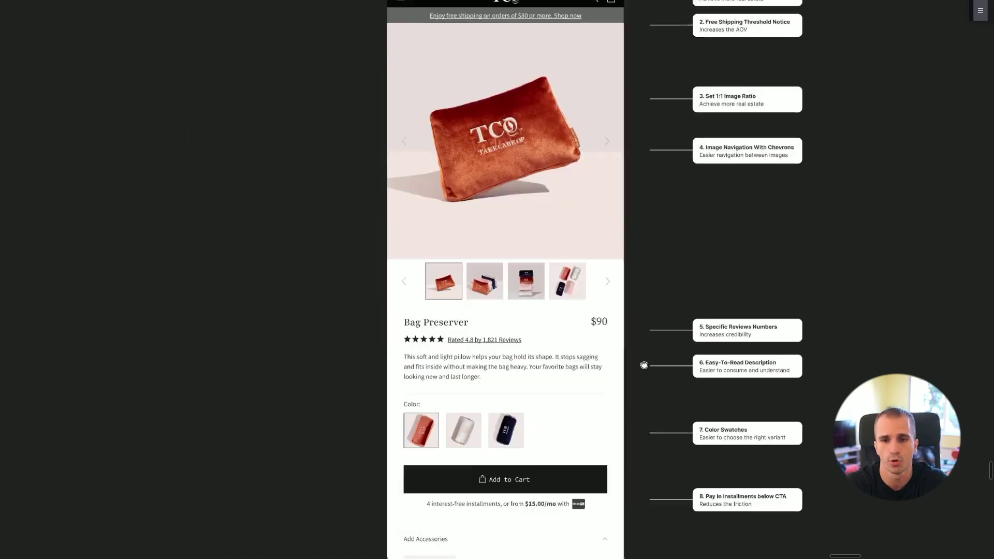
{"action": "scroll", "coordinate": [644, 365], "scroll_direction": "down", "scroll_amount": 2}
{"action": "scroll", "coordinate": [549, 368], "scroll_direction": "down", "scroll_amount": 1}
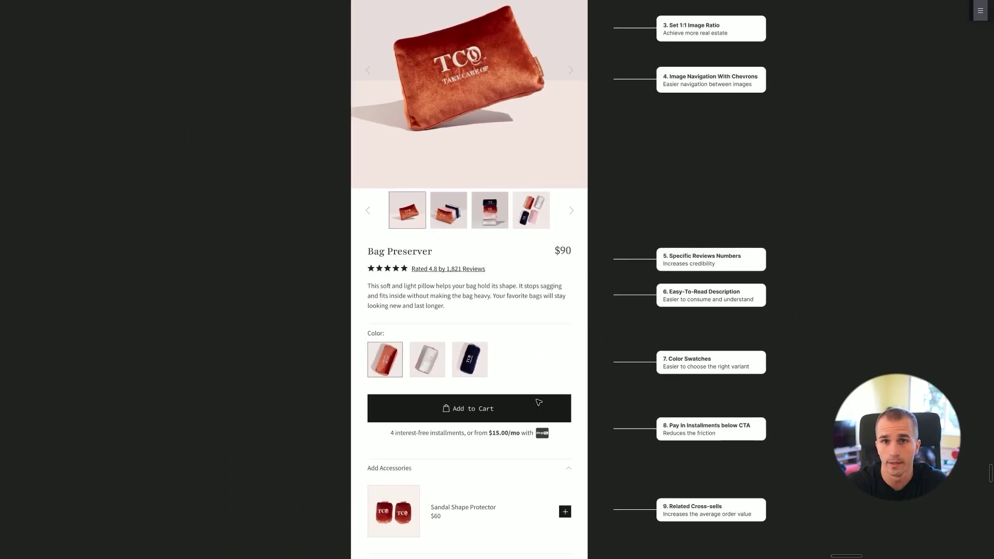
{"action": "scroll", "coordinate": [587, 363], "scroll_direction": "up", "scroll_amount": 3}
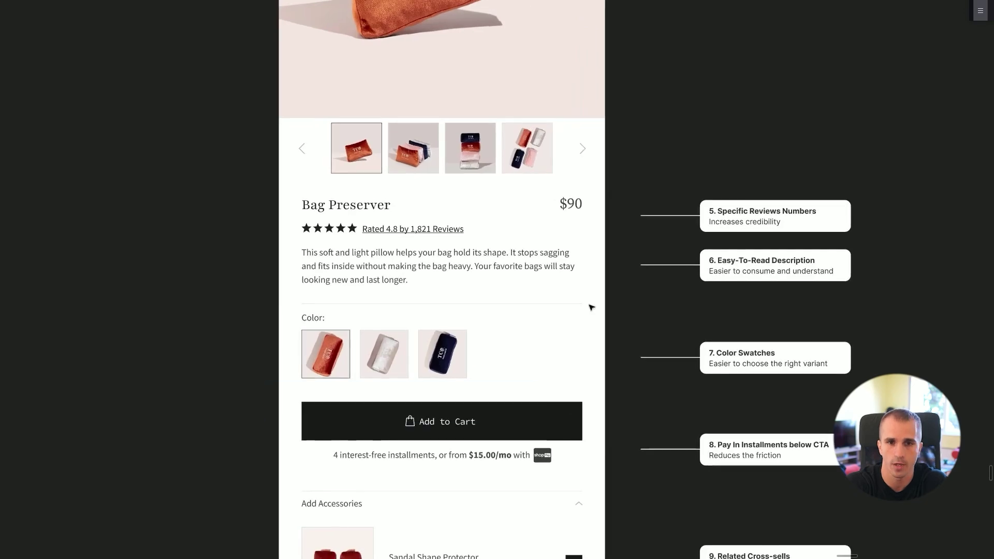
{"action": "scroll", "coordinate": [669, 235], "scroll_direction": "down", "scroll_amount": 1}
{"action": "scroll", "coordinate": [637, 264], "scroll_direction": "down", "scroll_amount": 5}
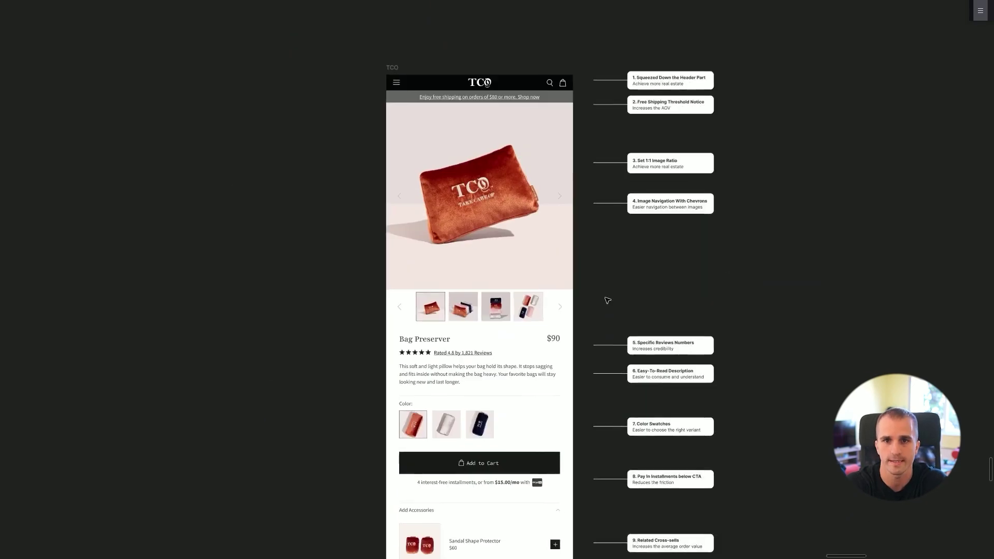
{"action": "scroll", "coordinate": [577, 256], "scroll_direction": "up", "scroll_amount": 5}
{"action": "scroll", "coordinate": [602, 249], "scroll_direction": "up", "scroll_amount": 2}
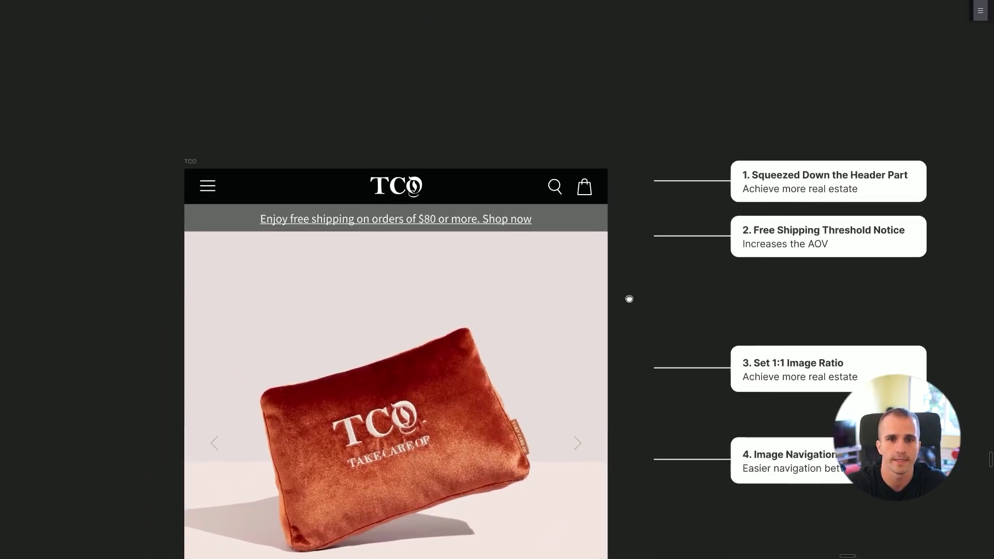
{"action": "left_click_drag", "start_coordinate": [158, 128], "coordinate": [630, 270]}
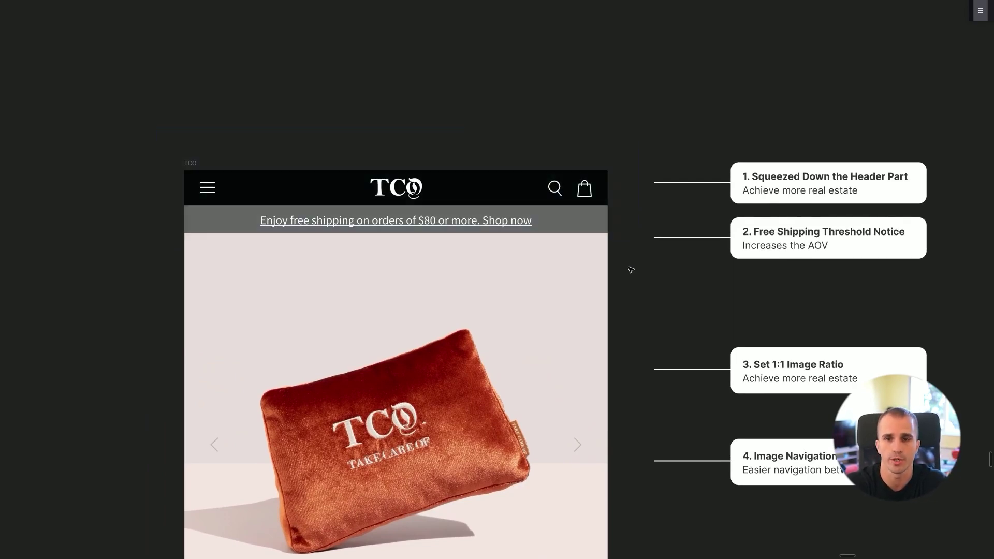
{"action": "scroll", "coordinate": [631, 270], "scroll_direction": "up", "scroll_amount": 2}
{"action": "scroll", "coordinate": [630, 309], "scroll_direction": "down", "scroll_amount": 1}
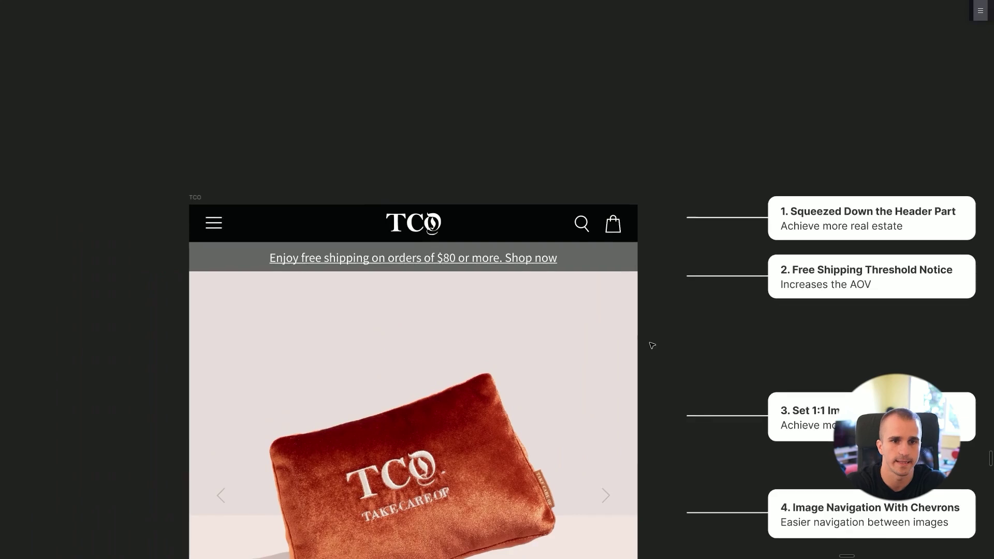
{"action": "left_click_drag", "start_coordinate": [662, 329], "coordinate": [673, 327]}
Mark out the free shipping notice bar
{"action": "scroll", "coordinate": [533, 296], "scroll_direction": "up", "scroll_amount": 2}
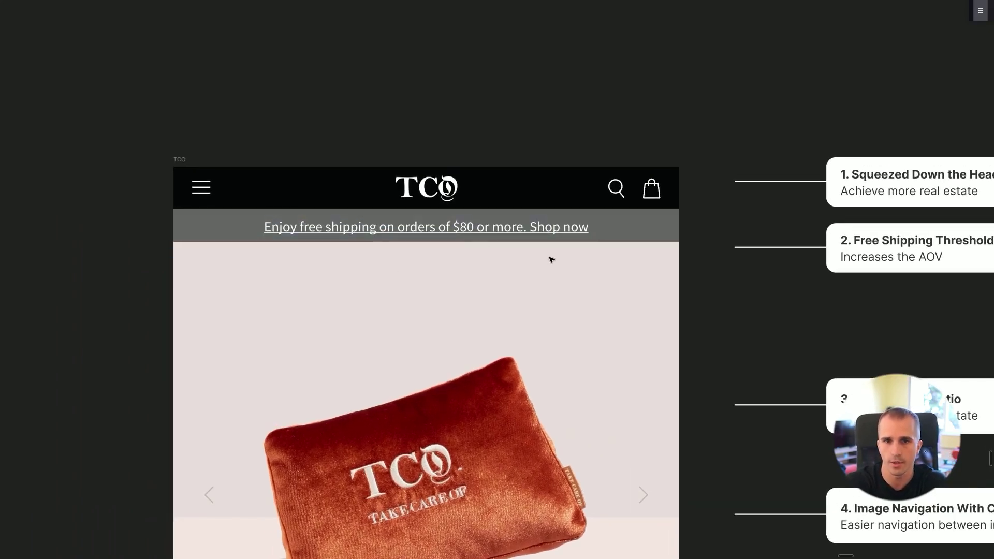
{"action": "scroll", "coordinate": [651, 254], "scroll_direction": "down", "scroll_amount": 3}
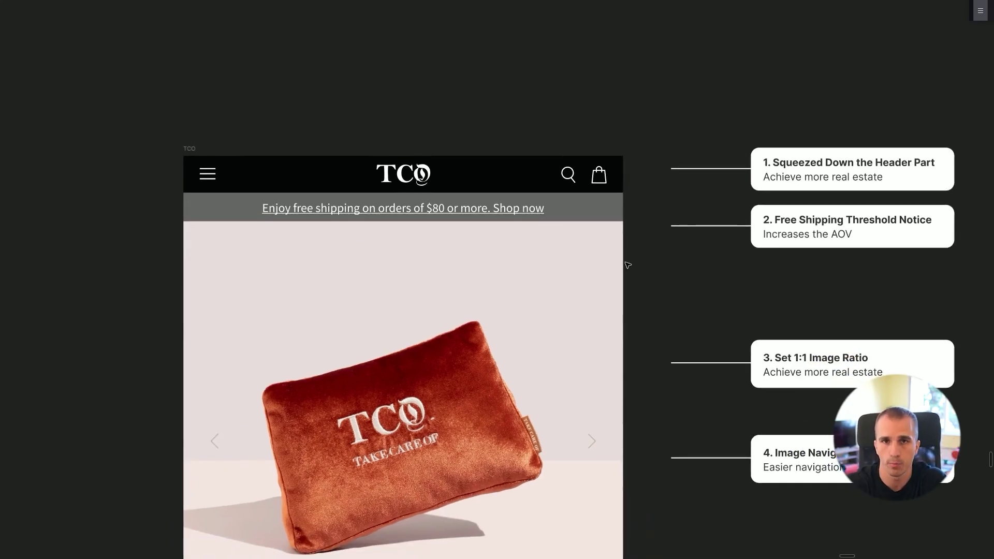
{"action": "scroll", "coordinate": [627, 265], "scroll_direction": "up", "scroll_amount": 3}
{"action": "scroll", "coordinate": [402, 251], "scroll_direction": "left", "scroll_amount": 3}
{"action": "scroll", "coordinate": [401, 250], "scroll_direction": "up", "scroll_amount": 2}
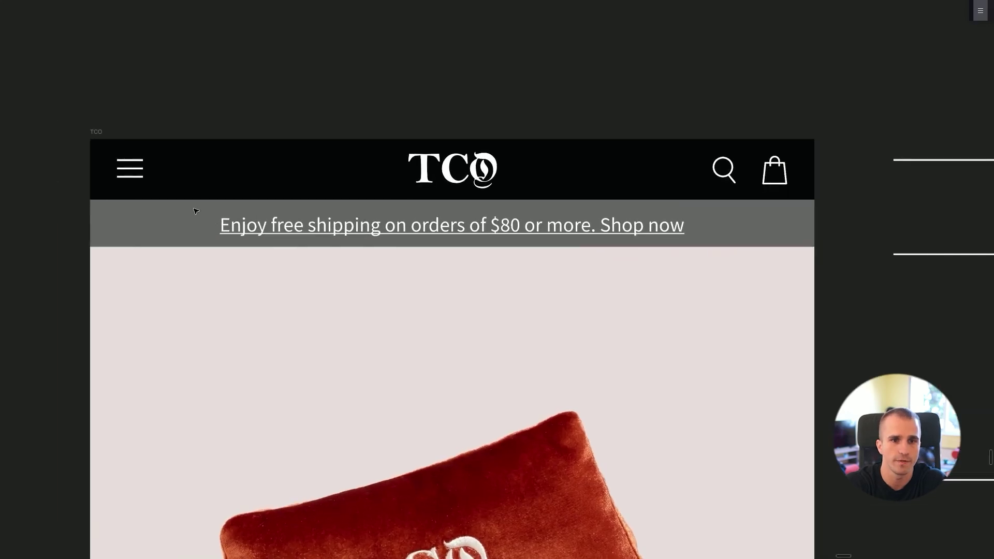
{"action": "left_click_drag", "start_coordinate": [193, 209], "coordinate": [407, 261]}
Highlight the annotations beside the image, then the 'Set 1:1 Image Ratio' card
{"action": "scroll", "coordinate": [409, 264], "scroll_direction": "down", "scroll_amount": 3}
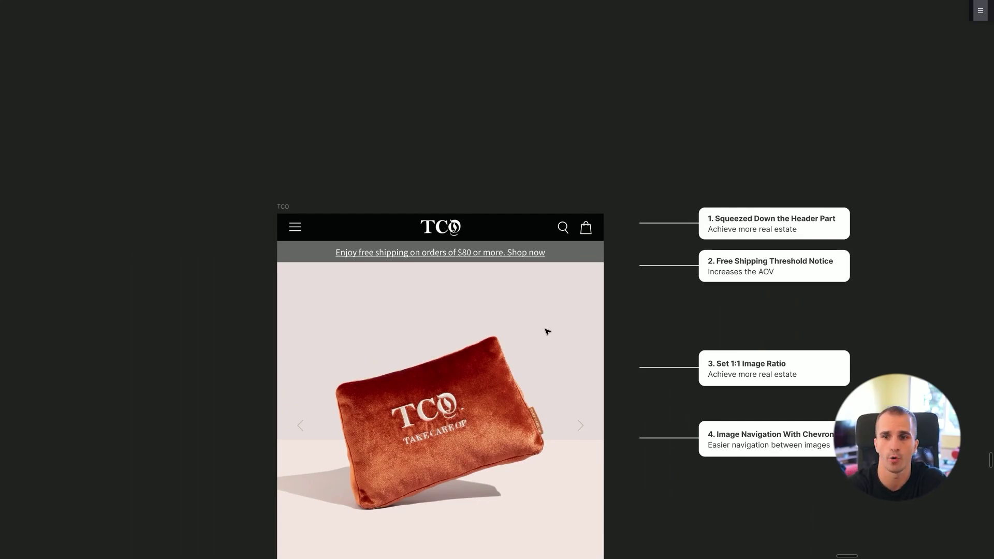
{"action": "scroll", "coordinate": [547, 331], "scroll_direction": "up", "scroll_amount": 1}
{"action": "scroll", "coordinate": [547, 332], "scroll_direction": "down", "scroll_amount": 5}
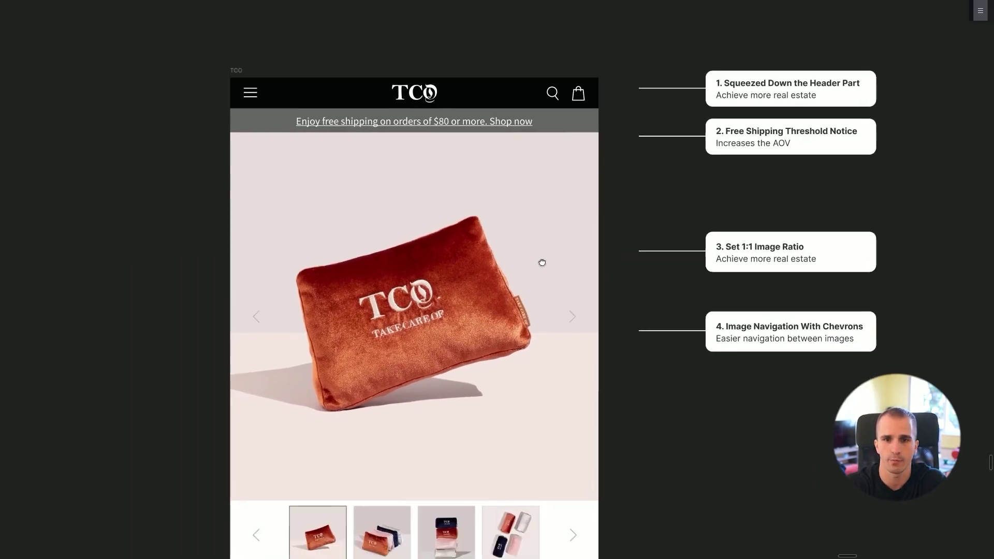
{"action": "scroll", "coordinate": [554, 282], "scroll_direction": "up", "scroll_amount": 1}
{"action": "mouse_move", "coordinate": [201, 122]}
{"action": "left_mouse_down"}
{"action": "mouse_move", "coordinate": [392, 246]}
{"action": "mouse_move", "coordinate": [660, 528]}
{"action": "left_mouse_up"}
{"action": "left_click", "coordinate": [640, 506]}
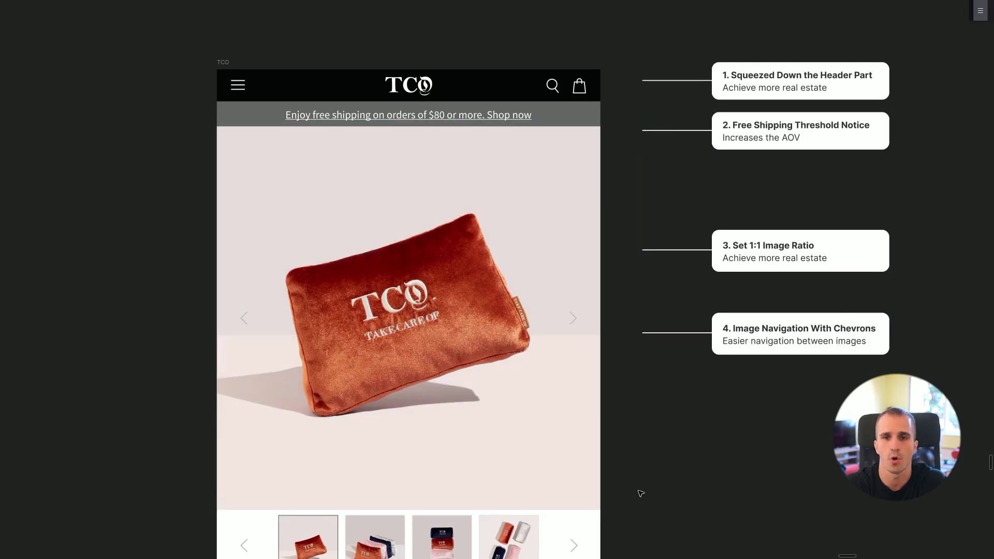
{"action": "left_click_drag", "start_coordinate": [628, 209], "coordinate": [889, 272]}
Mark out the 4.8 star rating and review count
{"action": "scroll", "coordinate": [763, 358], "scroll_direction": "down", "scroll_amount": 4}
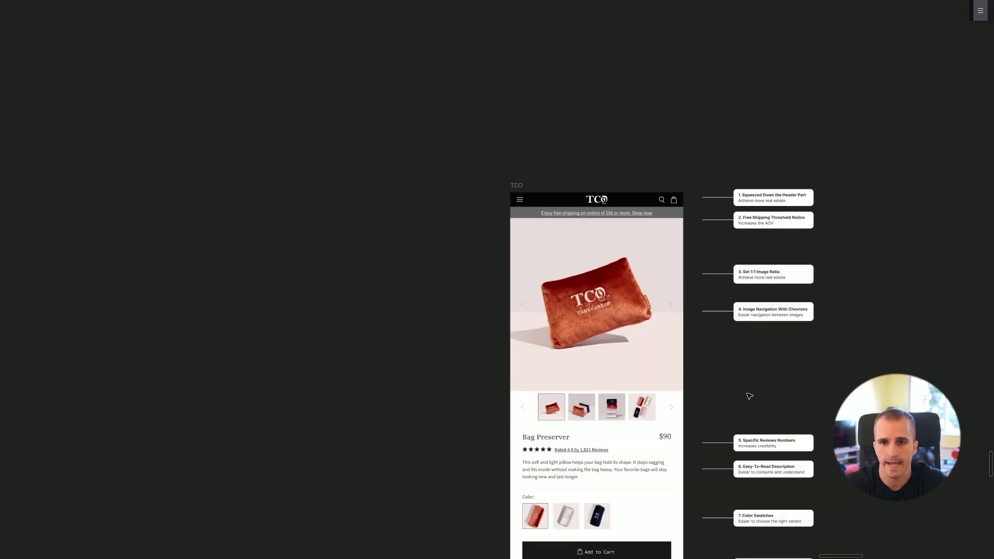
{"action": "scroll", "coordinate": [749, 396], "scroll_direction": "up", "scroll_amount": 3}
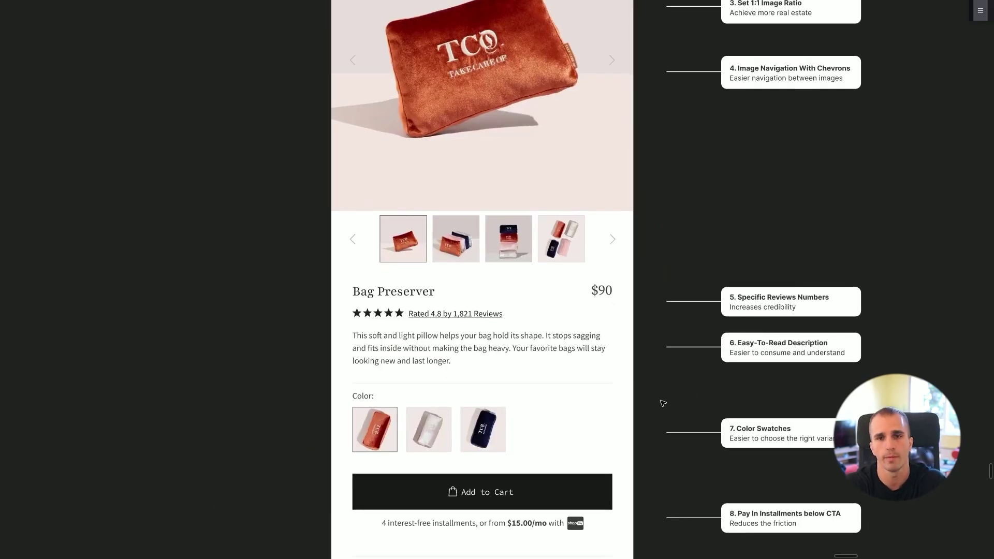
{"action": "scroll", "coordinate": [654, 378], "scroll_direction": "down", "scroll_amount": 3}
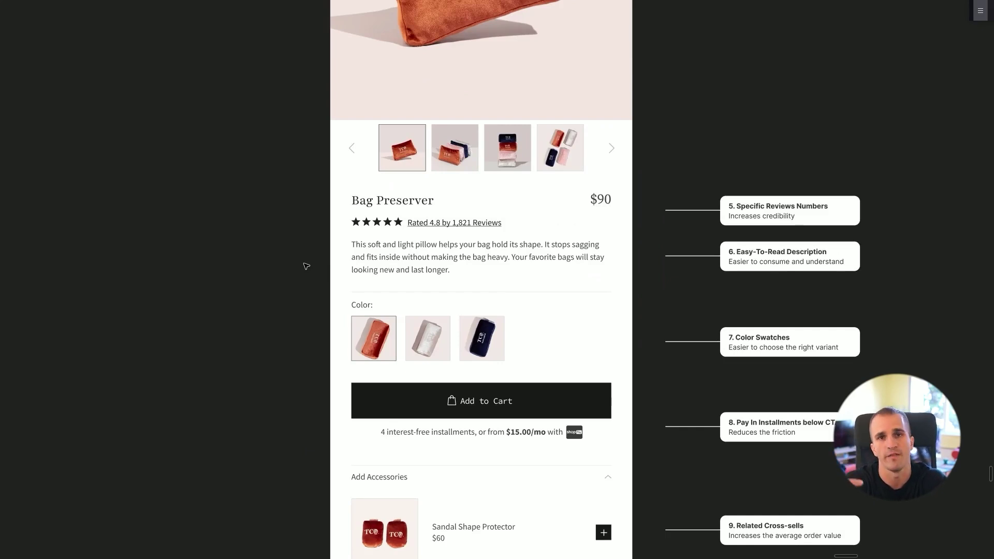
{"action": "scroll", "coordinate": [306, 266], "scroll_direction": "up", "scroll_amount": 5}
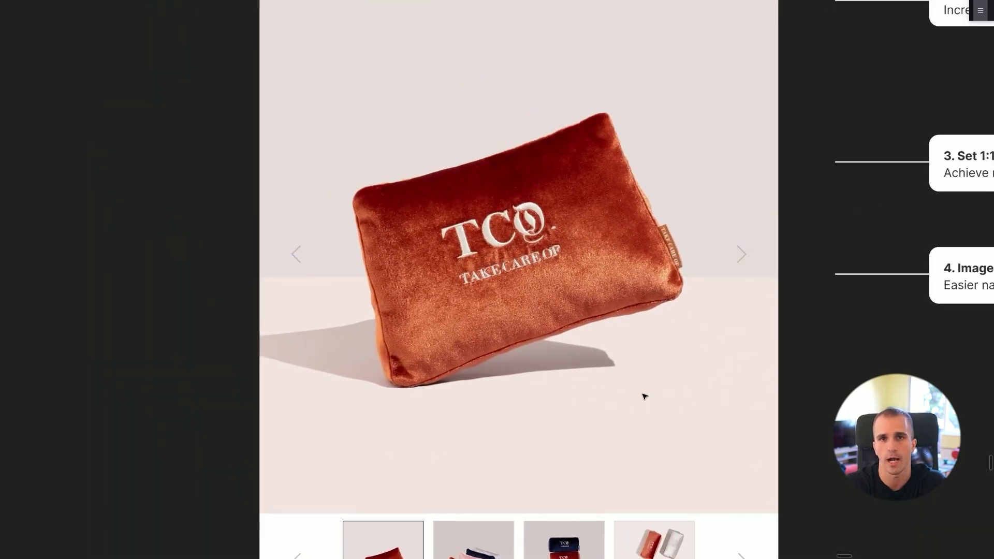
{"action": "scroll", "coordinate": [644, 395], "scroll_direction": "down", "scroll_amount": 5}
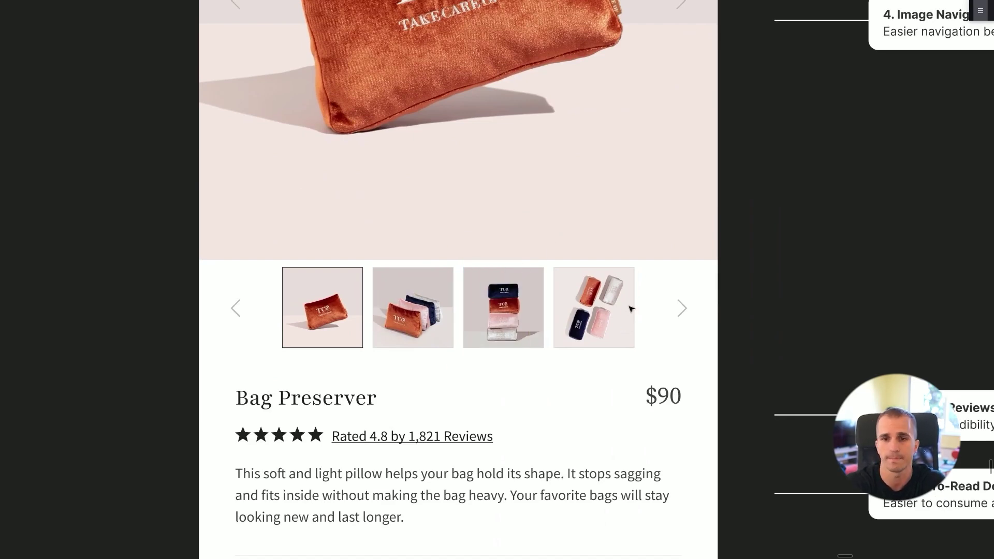
{"action": "scroll", "coordinate": [624, 309], "scroll_direction": "down", "scroll_amount": 3}
{"action": "scroll", "coordinate": [707, 256], "scroll_direction": "up", "scroll_amount": 3}
{"action": "scroll", "coordinate": [678, 208], "scroll_direction": "up", "scroll_amount": 1}
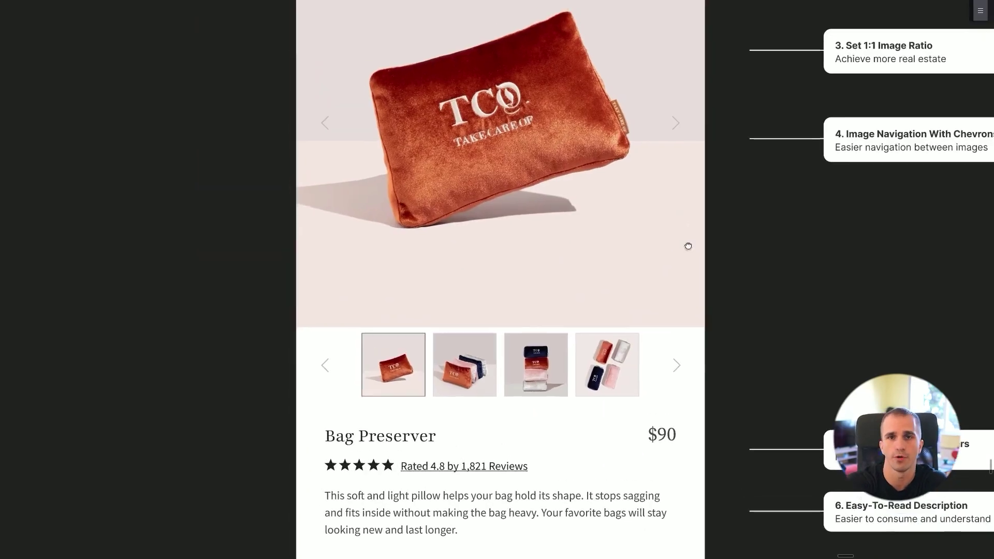
{"action": "scroll", "coordinate": [688, 246], "scroll_direction": "up", "scroll_amount": 3}
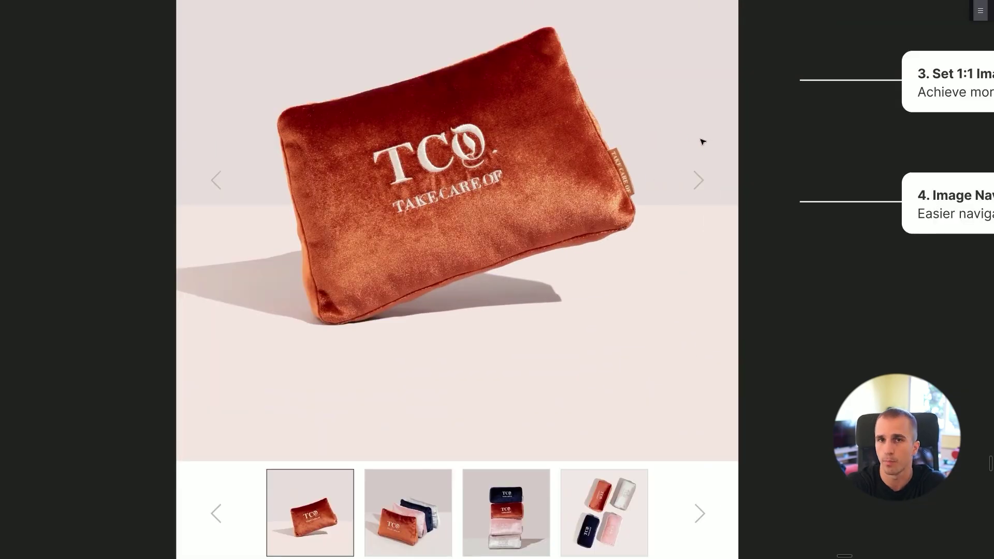
{"action": "scroll", "coordinate": [522, 291], "scroll_direction": "left", "scroll_amount": 3}
{"action": "scroll", "coordinate": [522, 291], "scroll_direction": "up", "scroll_amount": 1}
{"action": "scroll", "coordinate": [350, 250], "scroll_direction": "up", "scroll_amount": 2}
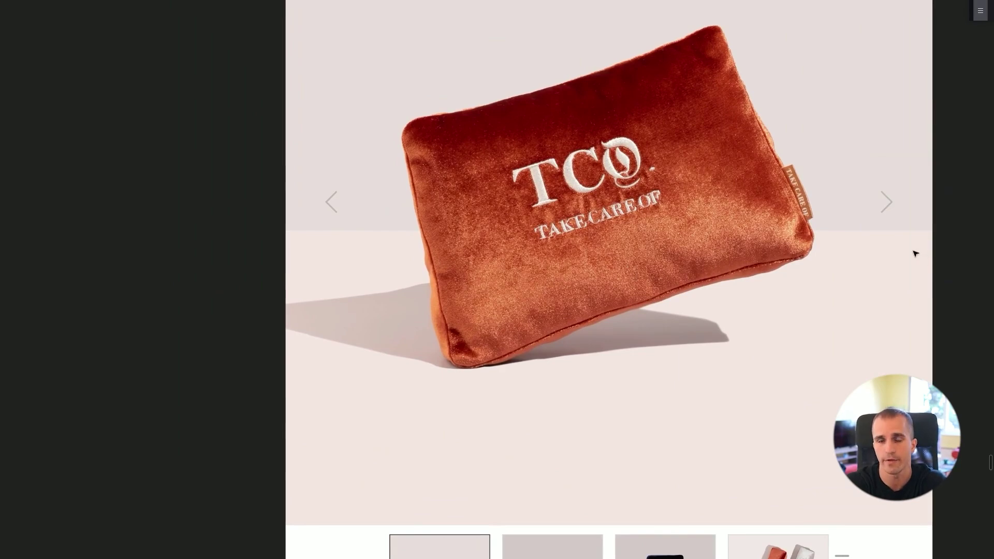
{"action": "scroll", "coordinate": [880, 253], "scroll_direction": "right", "scroll_amount": 2}
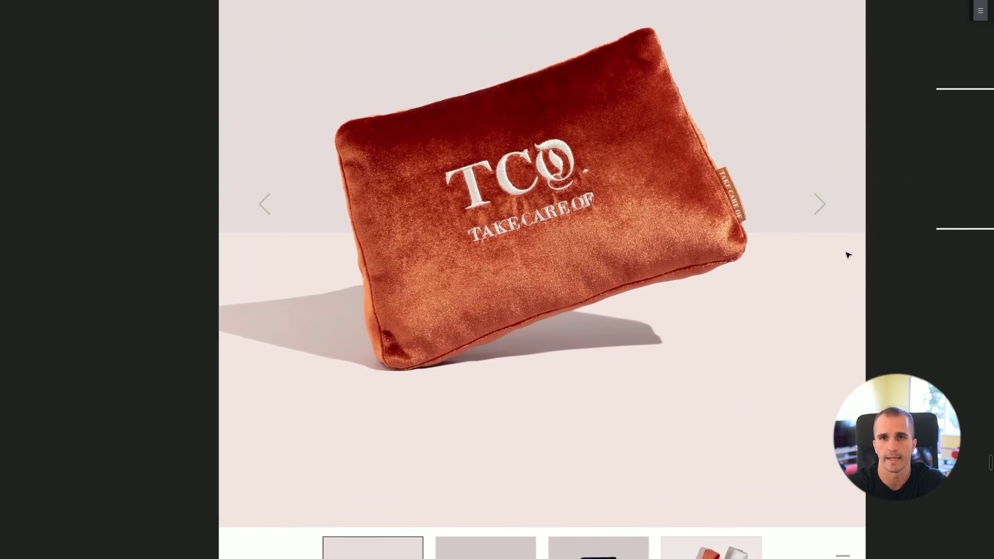
{"action": "scroll", "coordinate": [847, 255], "scroll_direction": "down", "scroll_amount": 5}
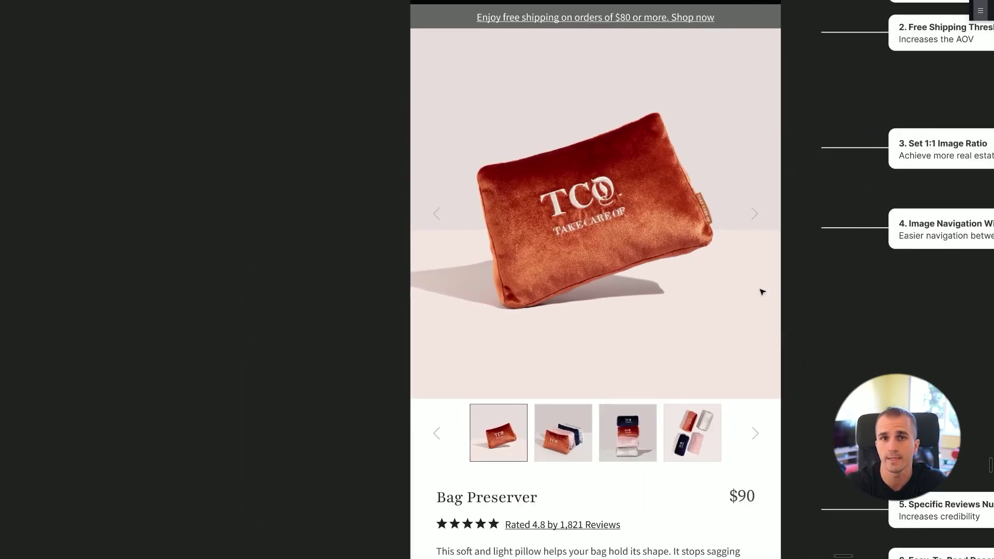
{"action": "scroll", "coordinate": [756, 288], "scroll_direction": "up", "scroll_amount": 1}
{"action": "scroll", "coordinate": [725, 248], "scroll_direction": "down", "scroll_amount": 2}
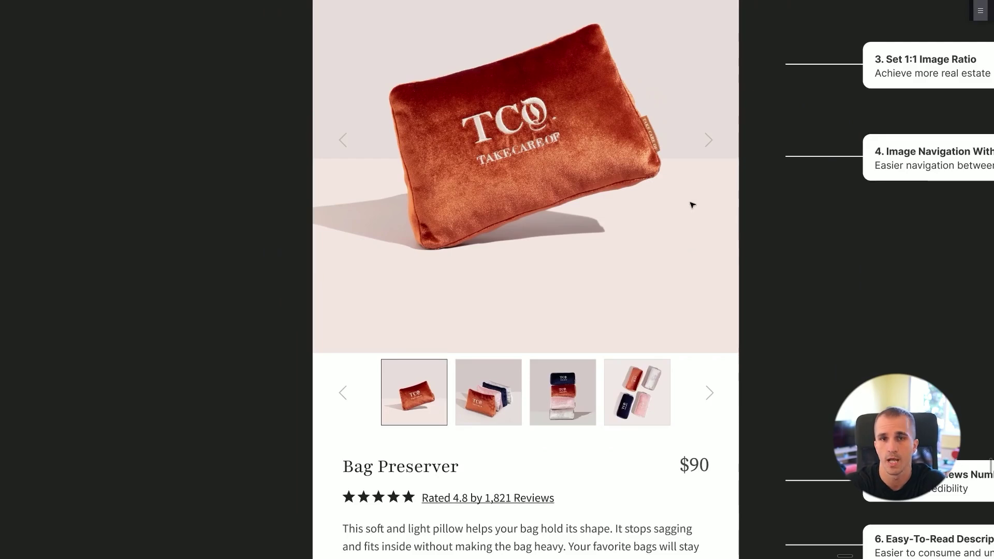
{"action": "scroll", "coordinate": [725, 240], "scroll_direction": "down", "scroll_amount": 3}
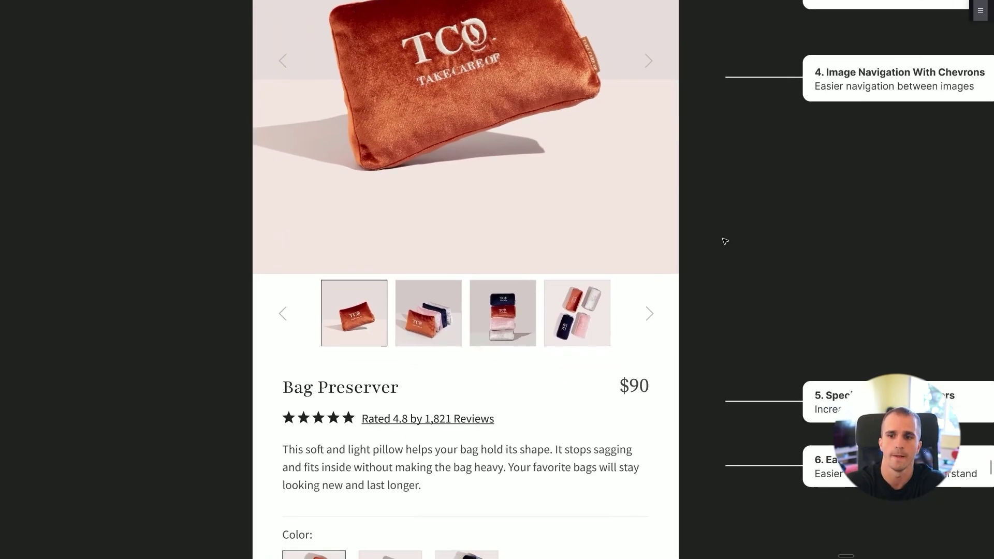
{"action": "scroll", "coordinate": [704, 295], "scroll_direction": "up", "scroll_amount": 2}
{"action": "scroll", "coordinate": [703, 295], "scroll_direction": "down", "scroll_amount": 2}
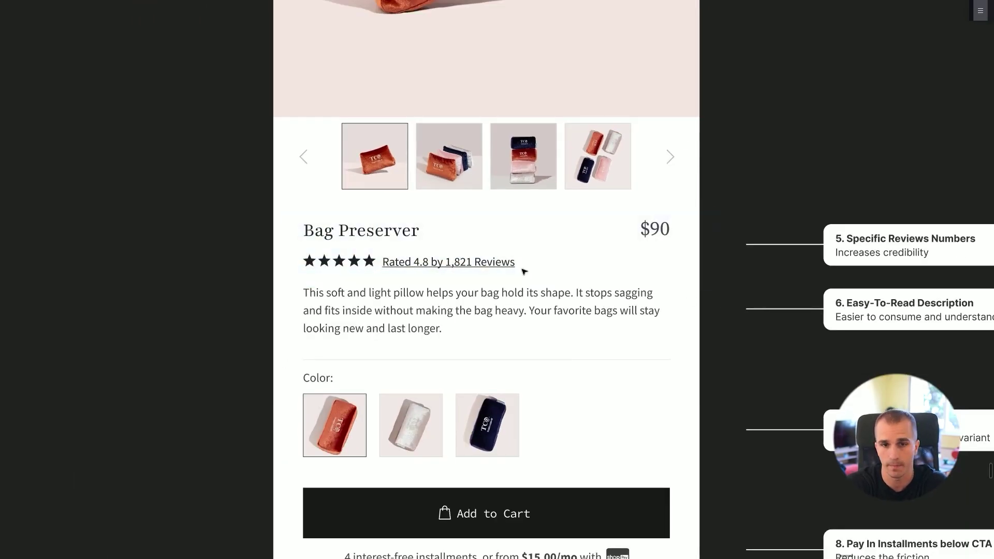
{"action": "scroll", "coordinate": [530, 269], "scroll_direction": "up", "scroll_amount": 2}
{"action": "scroll", "coordinate": [486, 289], "scroll_direction": "up", "scroll_amount": 1}
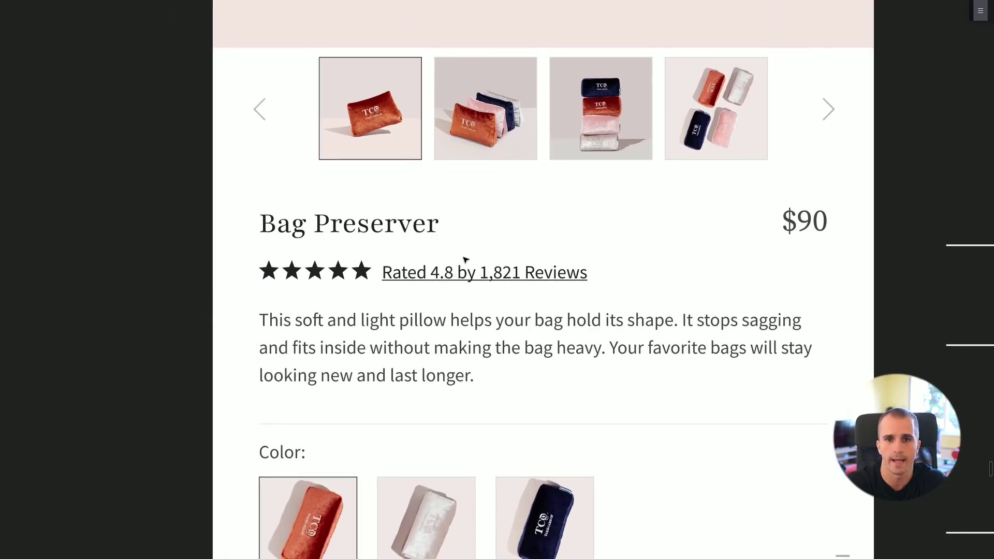
{"action": "left_click_drag", "start_coordinate": [455, 255], "coordinate": [603, 293]}
{"action": "left_click_drag", "start_coordinate": [623, 230], "coordinate": [458, 291]}
{"action": "left_click_drag", "start_coordinate": [371, 255], "coordinate": [478, 306]}
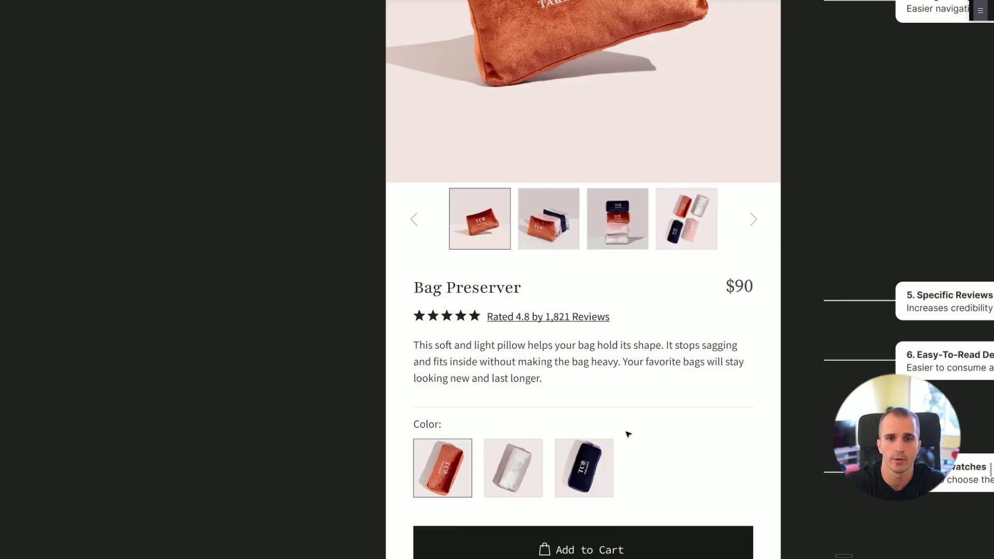
Select the '13. Social Proof' annotation card
{"action": "scroll", "coordinate": [628, 433], "scroll_direction": "down", "scroll_amount": 10}
{"action": "scroll", "coordinate": [610, 363], "scroll_direction": "down", "scroll_amount": 10}
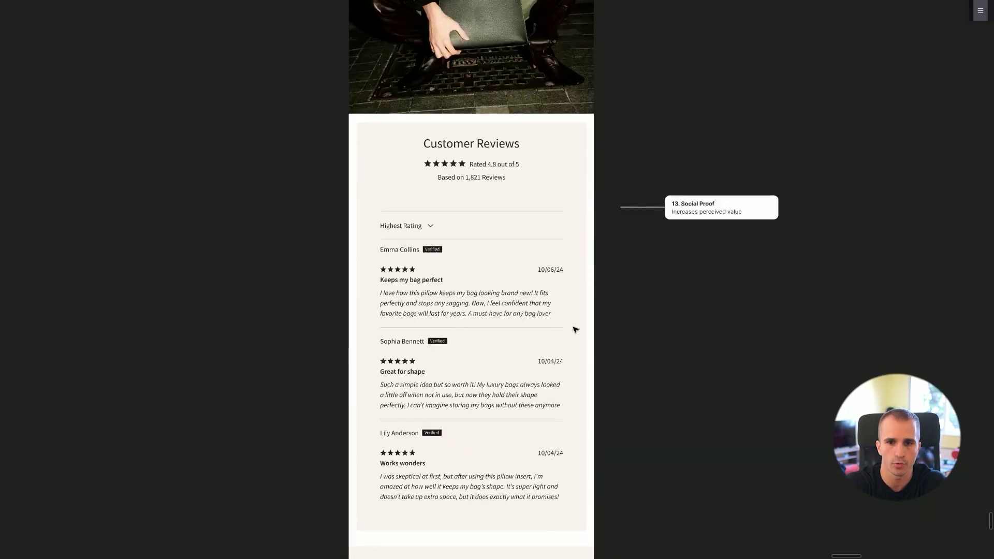
{"action": "left_click", "coordinate": [705, 70]}
{"action": "scroll", "coordinate": [690, 318], "scroll_direction": "up", "scroll_amount": 15}
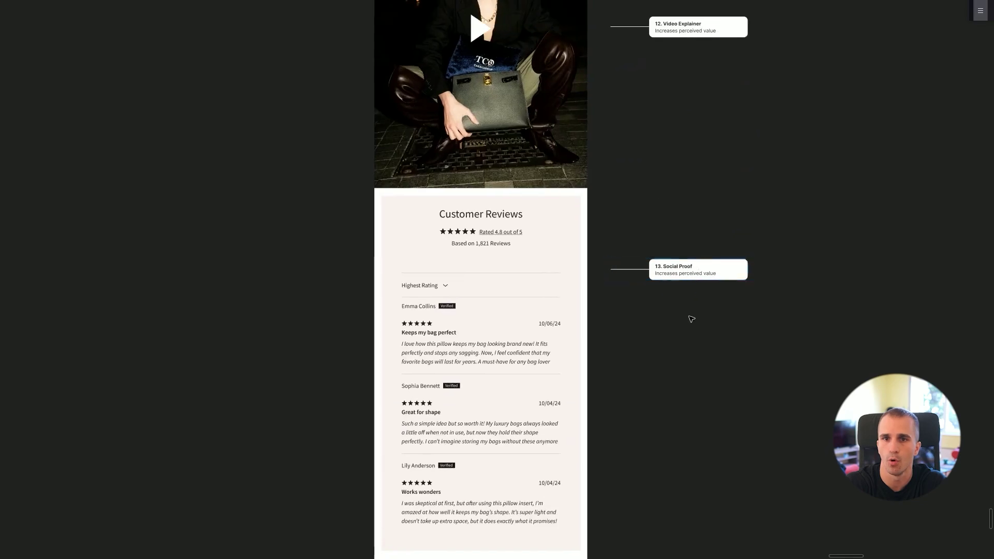
{"action": "scroll", "coordinate": [598, 245], "scroll_direction": "up", "scroll_amount": 5}
{"action": "scroll", "coordinate": [395, 127], "scroll_direction": "up", "scroll_amount": 2}
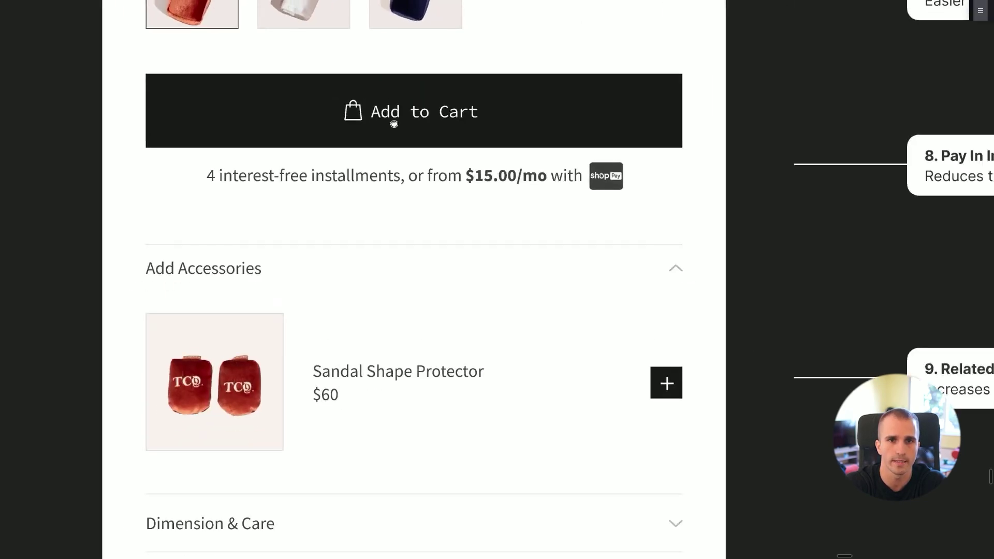
{"action": "scroll", "coordinate": [437, 217], "scroll_direction": "up", "scroll_amount": 6}
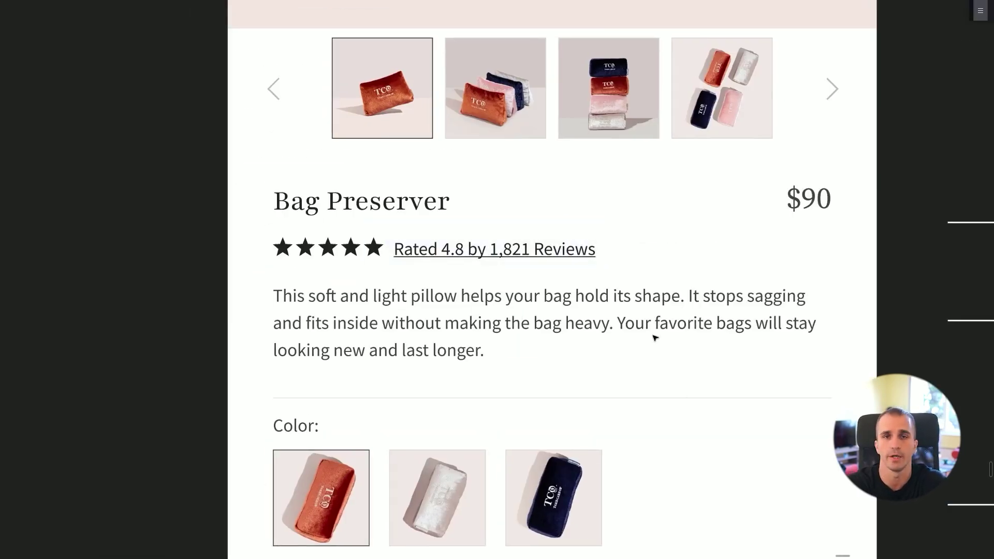
{"action": "scroll", "coordinate": [672, 340], "scroll_direction": "down", "scroll_amount": 3}
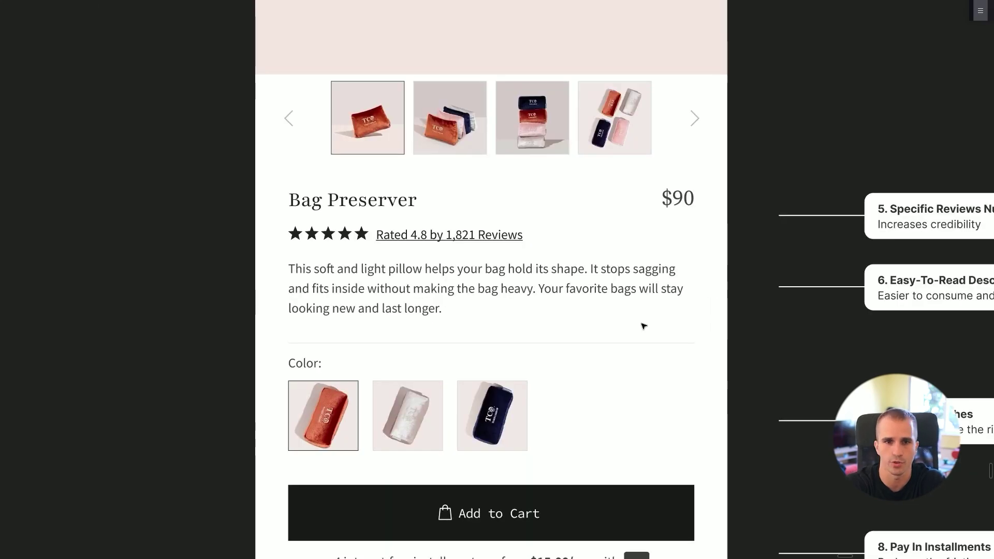
{"action": "scroll", "coordinate": [644, 326], "scroll_direction": "down", "scroll_amount": 6}
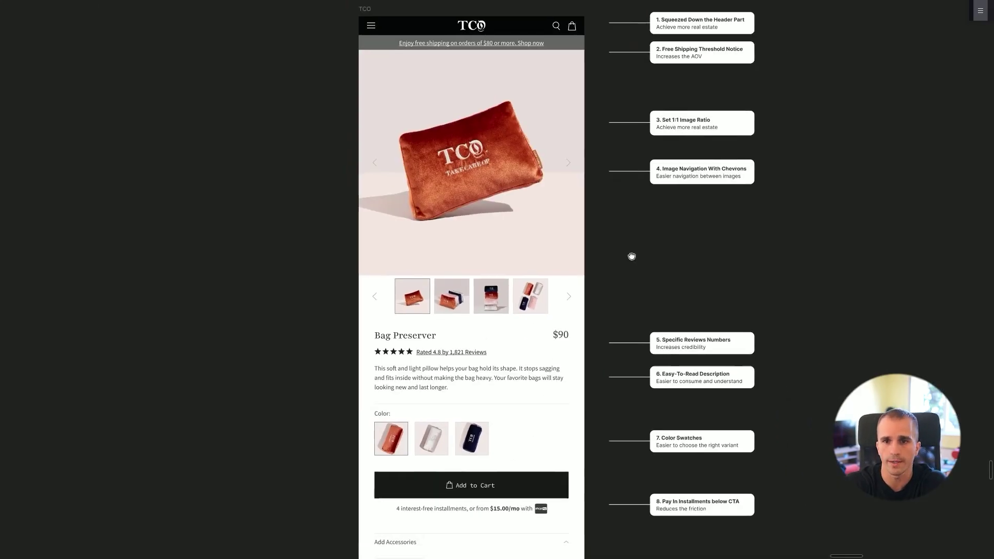
Pan back up to the page header and top callouts
{"action": "left_click_drag", "start_coordinate": [631, 256], "coordinate": [595, 224]}
{"action": "scroll", "coordinate": [594, 224], "scroll_direction": "up", "scroll_amount": 3}
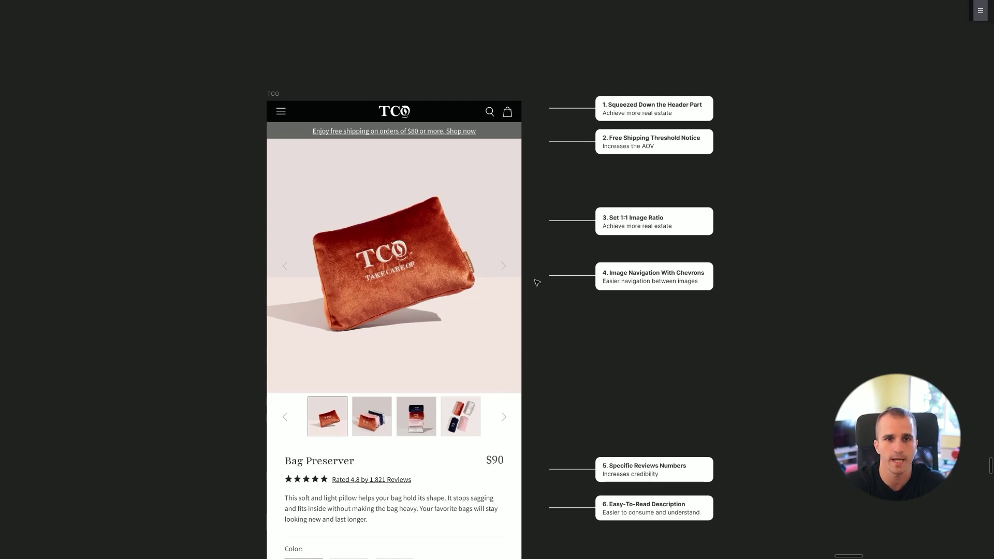
{"action": "scroll", "coordinate": [302, 191], "scroll_direction": "up", "scroll_amount": 2}
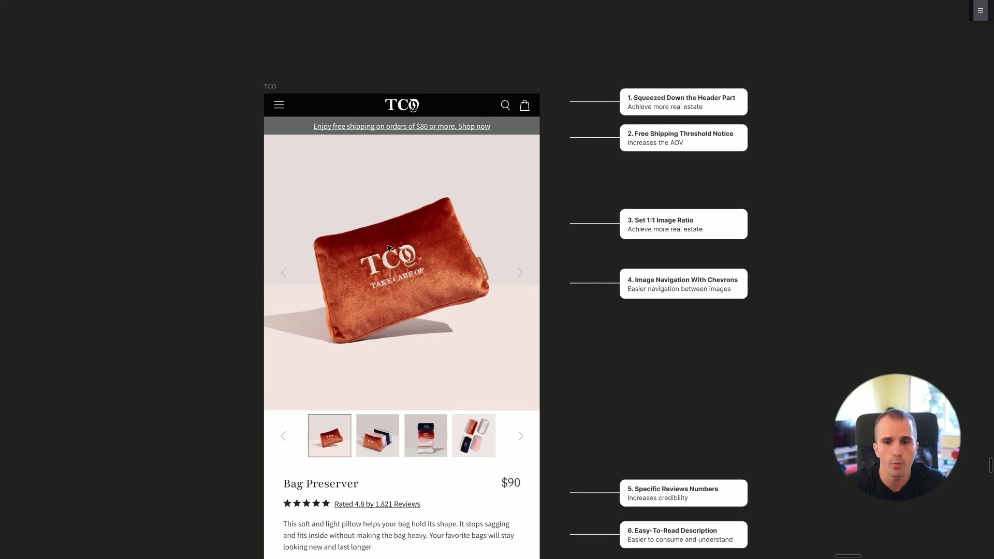
{"action": "scroll", "coordinate": [593, 238], "scroll_direction": "down", "scroll_amount": 4}
{"action": "scroll", "coordinate": [599, 244], "scroll_direction": "down", "scroll_amount": 3}
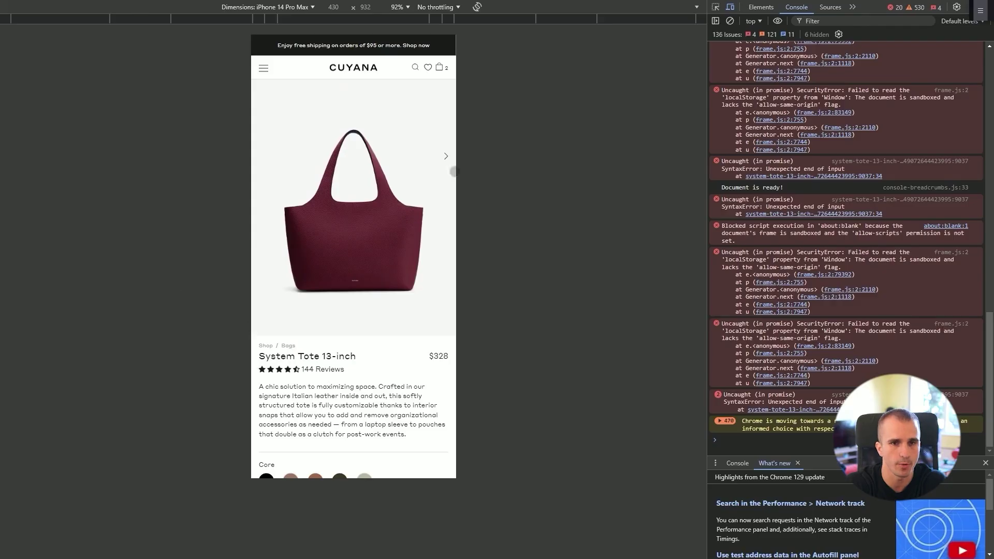
{"action": "scroll", "coordinate": [393, 293], "scroll_direction": "down", "scroll_amount": 3}
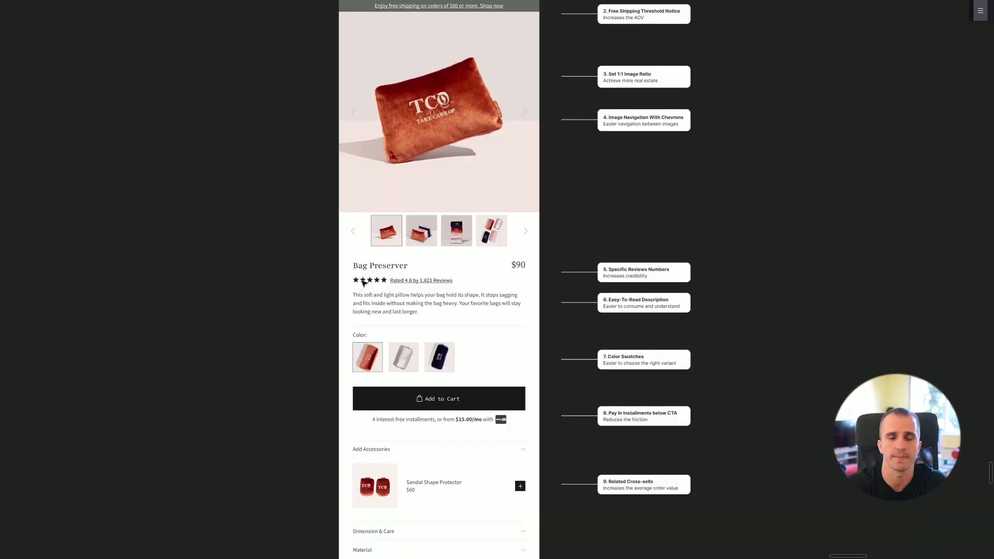
{"action": "scroll", "coordinate": [601, 290], "scroll_direction": "up", "scroll_amount": 2}
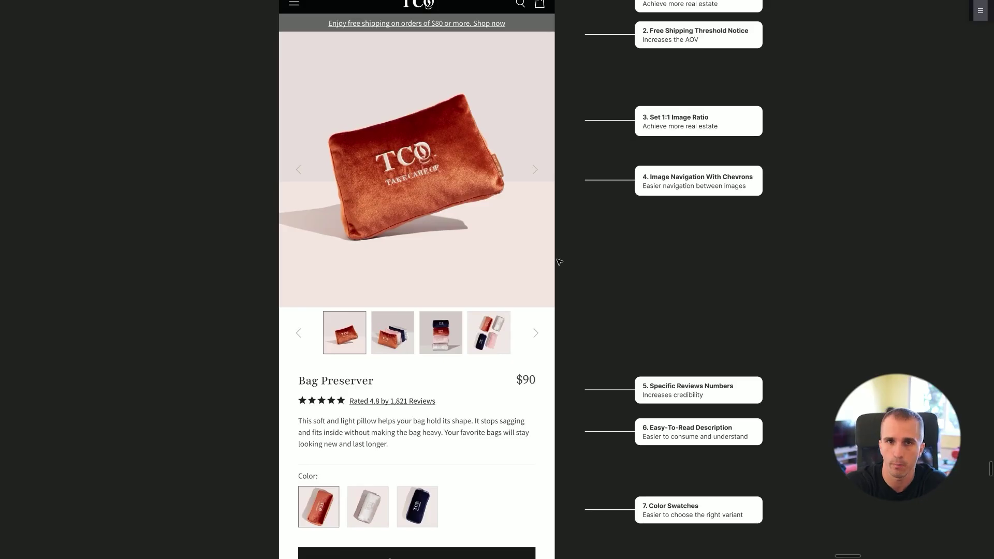
{"action": "scroll", "coordinate": [559, 262], "scroll_direction": "up", "scroll_amount": 3}
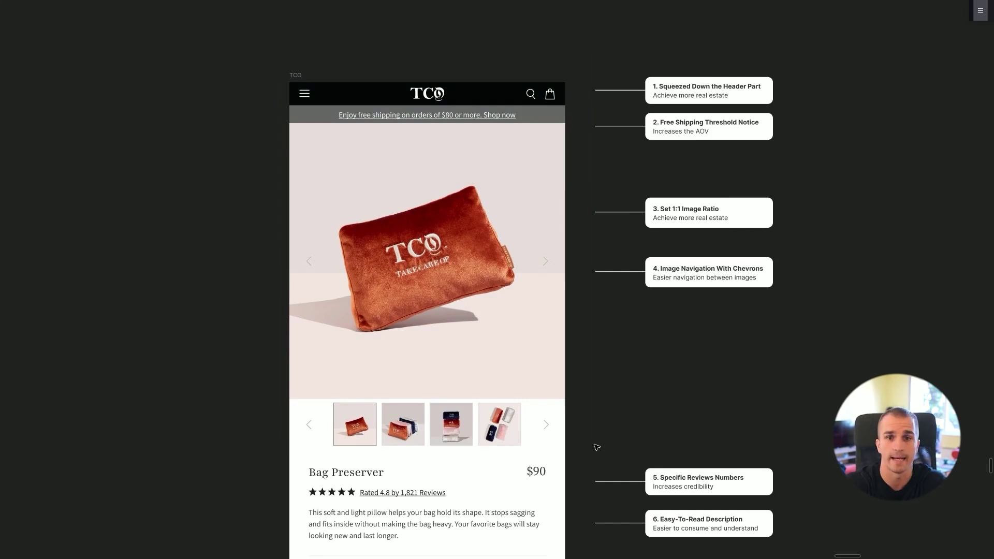
Bring the color swatches and callout 7 into view and copy the description text
{"action": "left_click_drag", "start_coordinate": [599, 430], "coordinate": [603, 265]}
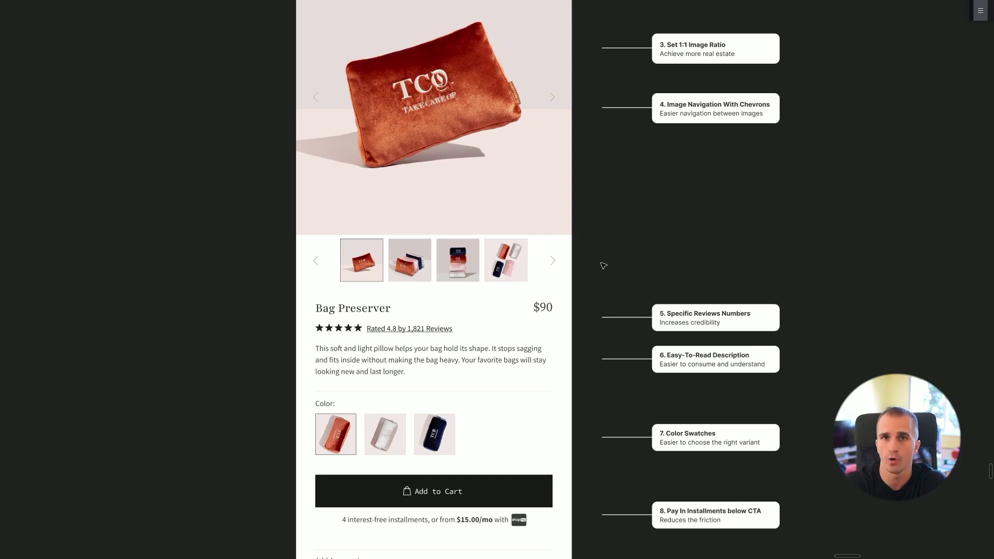
{"action": "left_click_drag", "start_coordinate": [604, 265], "coordinate": [599, 233]}
{"action": "scroll", "coordinate": [588, 262], "scroll_direction": "up", "scroll_amount": 2}
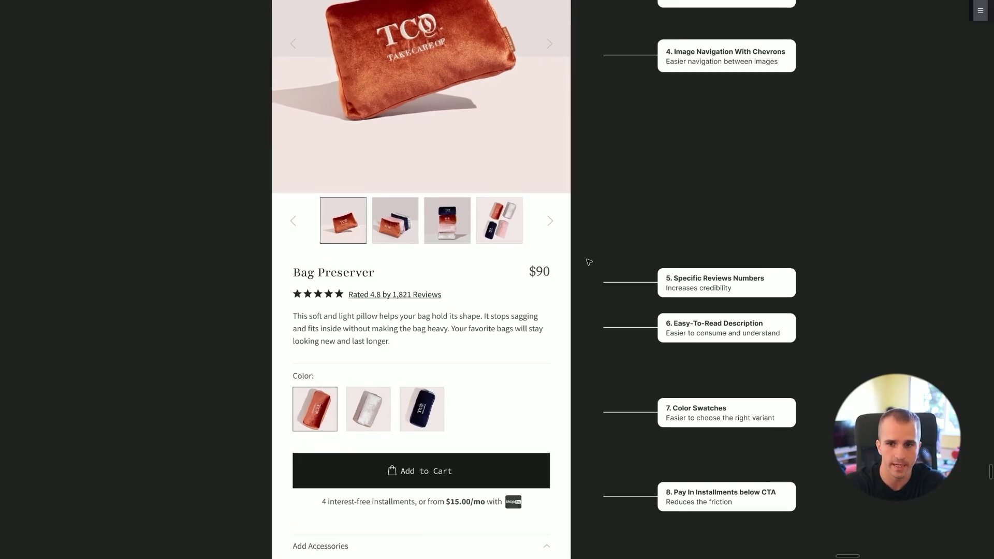
{"action": "scroll", "coordinate": [588, 258], "scroll_direction": "up", "scroll_amount": 3}
{"action": "scroll", "coordinate": [551, 288], "scroll_direction": "left", "scroll_amount": 2}
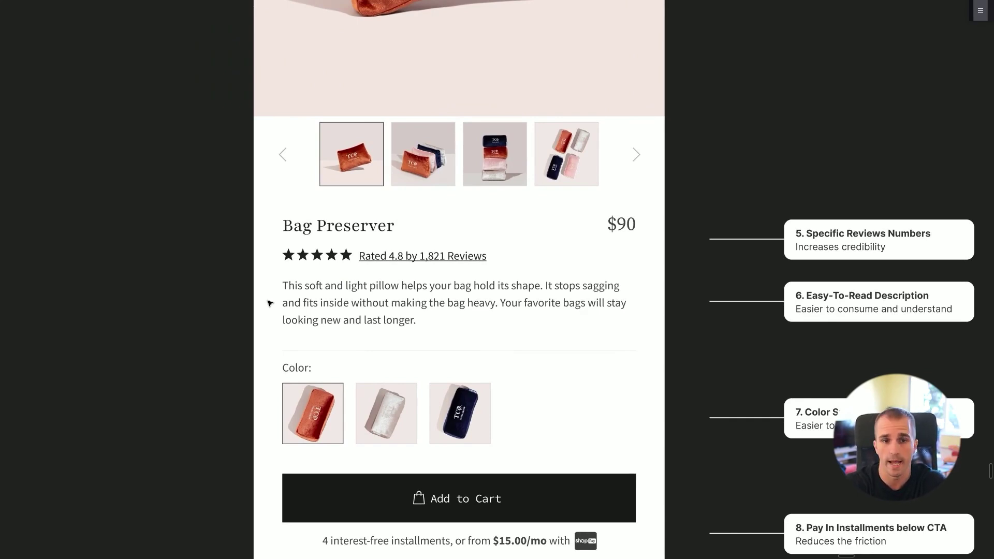
{"action": "right_click", "coordinate": [366, 285]}
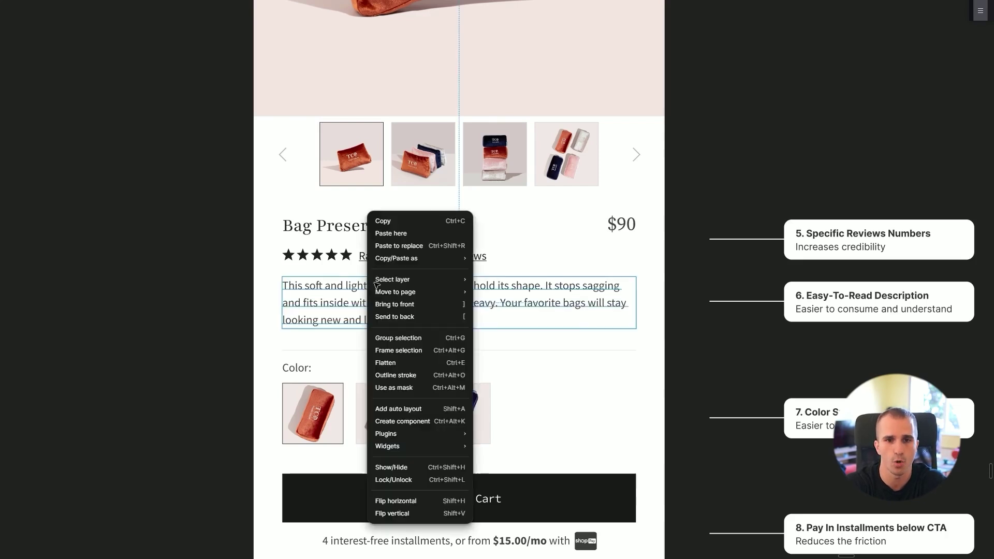
{"action": "left_click", "coordinate": [405, 221]}
{"action": "left_click", "coordinate": [228, 238]}
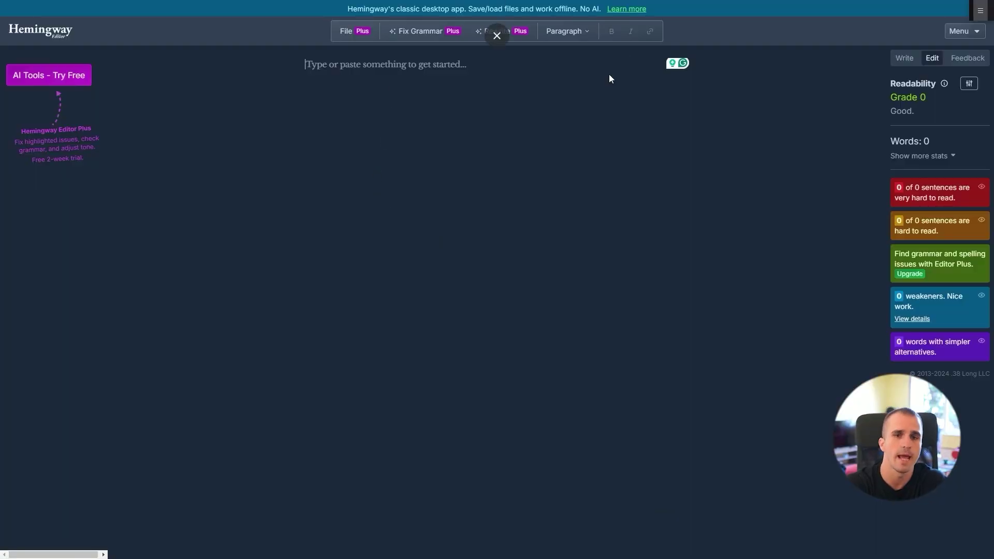
Paste the description into Hemingway to see its 32-word, Grade 5 score
{"action": "key", "text": "ctrl+v"}
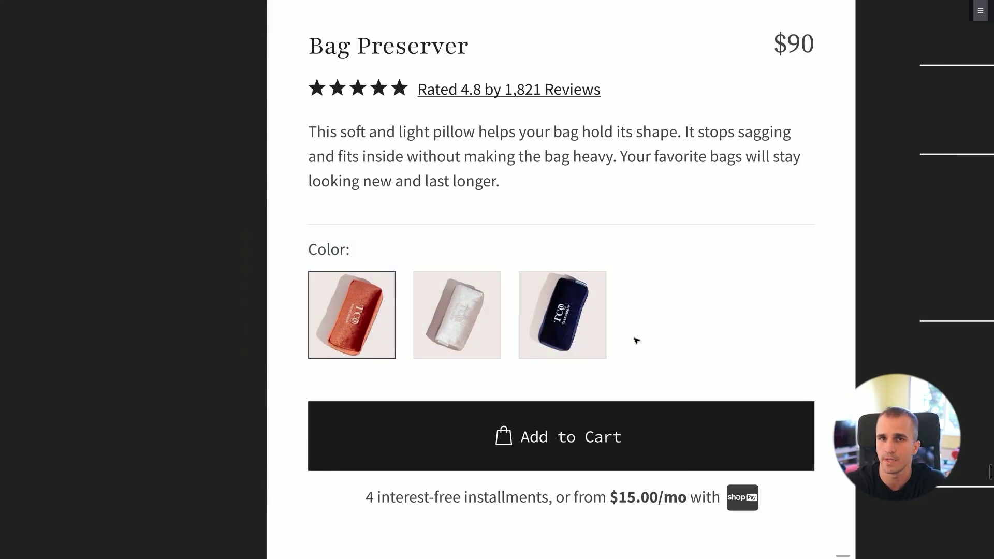
{"action": "left_click_drag", "start_coordinate": [302, 224], "coordinate": [673, 363]}
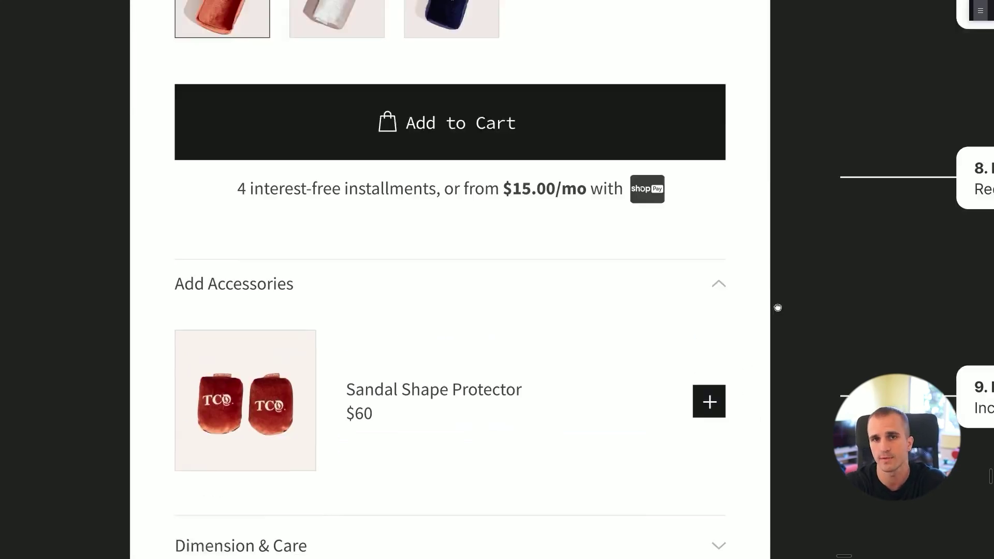
Frame the Add Accessories cross-sell block with a marquee
{"action": "scroll", "coordinate": [777, 308], "scroll_direction": "up", "scroll_amount": 5}
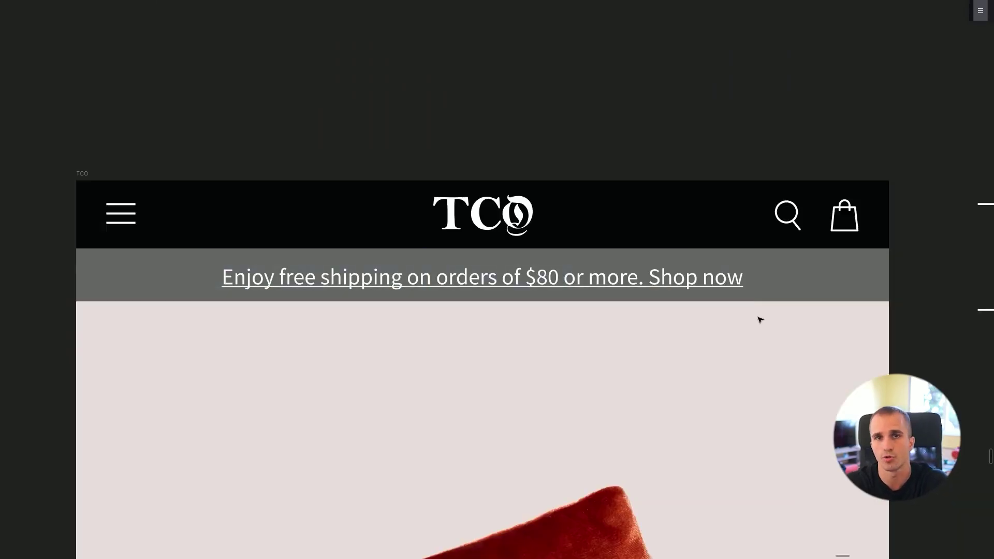
{"action": "scroll", "coordinate": [759, 319], "scroll_direction": "down", "scroll_amount": 4, "text": "ctrl"}
{"action": "scroll", "coordinate": [732, 413], "scroll_direction": "down", "scroll_amount": 10}
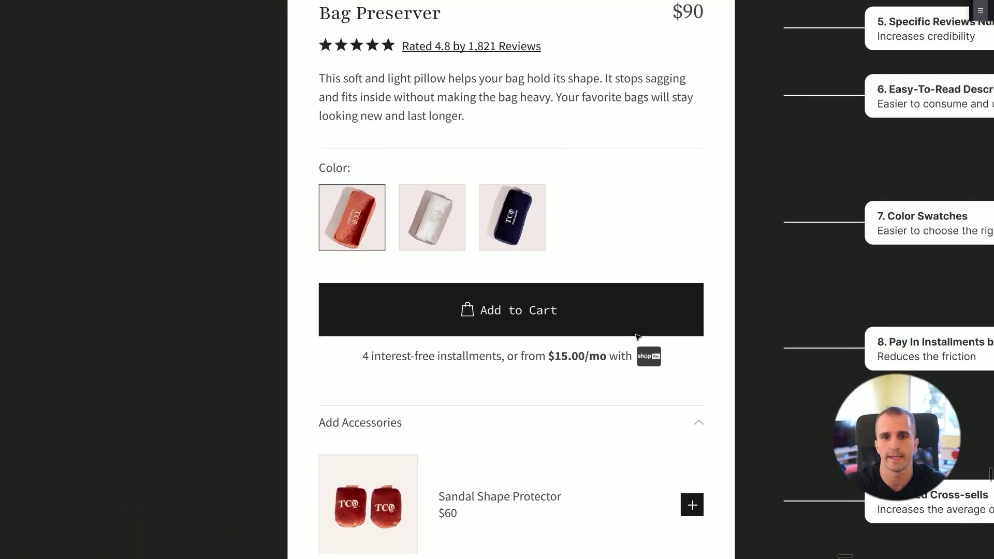
{"action": "scroll", "coordinate": [629, 331], "scroll_direction": "down", "scroll_amount": 3}
{"action": "scroll", "coordinate": [628, 337], "scroll_direction": "up", "scroll_amount": 1, "text": "ctrl"}
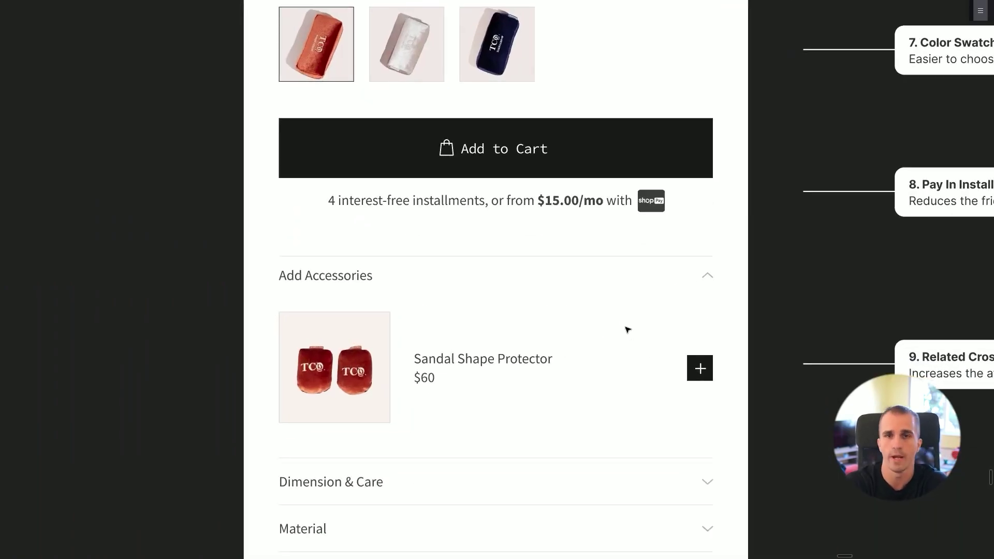
{"action": "scroll", "coordinate": [628, 330], "scroll_direction": "up", "scroll_amount": 1, "text": "ctrl"}
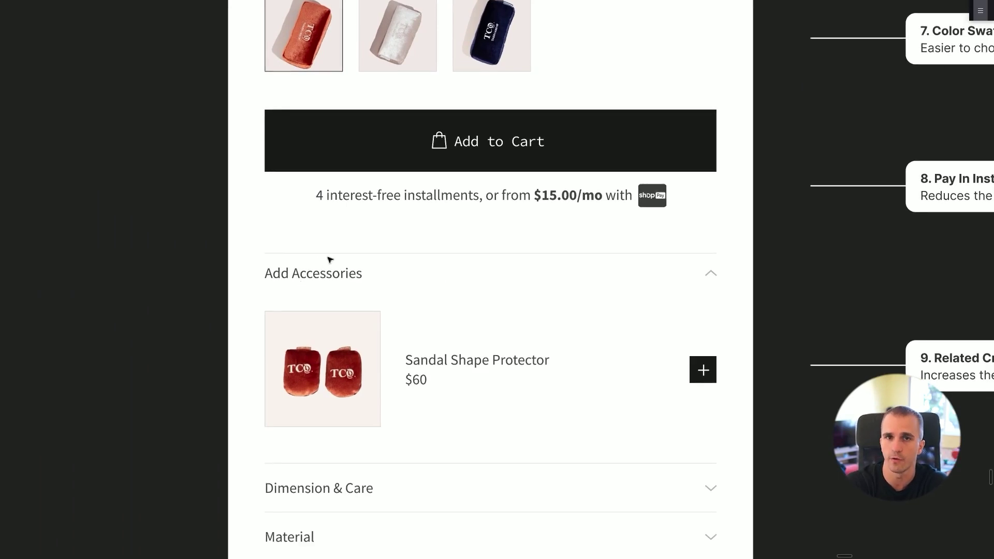
{"action": "scroll", "coordinate": [628, 352], "scroll_direction": "down", "scroll_amount": 2}
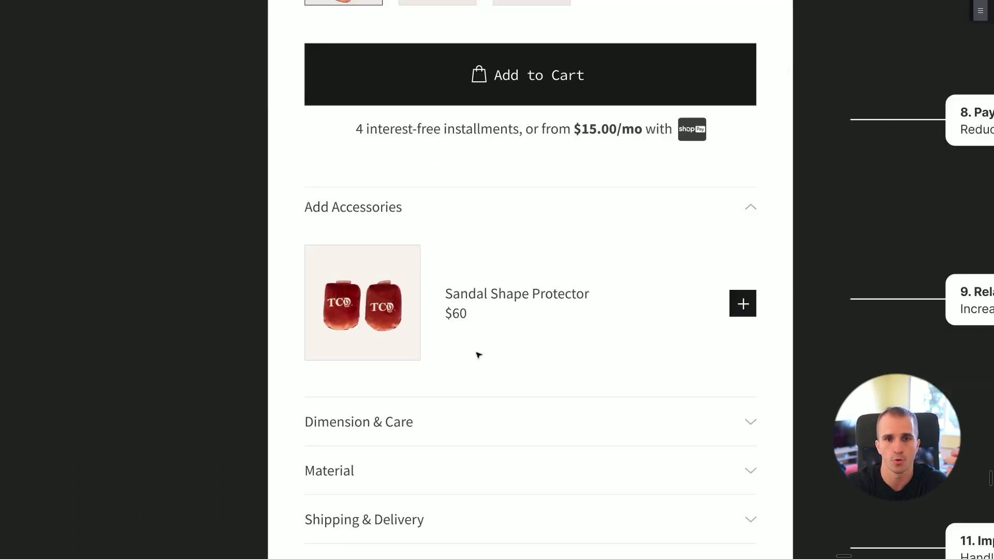
{"action": "left_click_drag", "start_coordinate": [282, 173], "coordinate": [748, 345]}
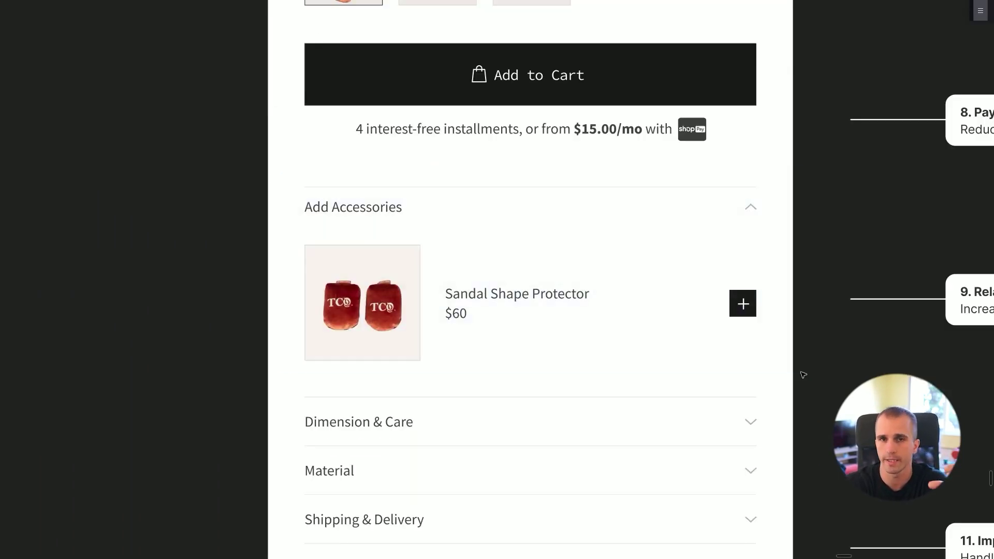
Frame the accordion rows, ending at the Preserve Elegance slide
{"action": "scroll", "coordinate": [616, 370], "scroll_direction": "up", "scroll_amount": 2}
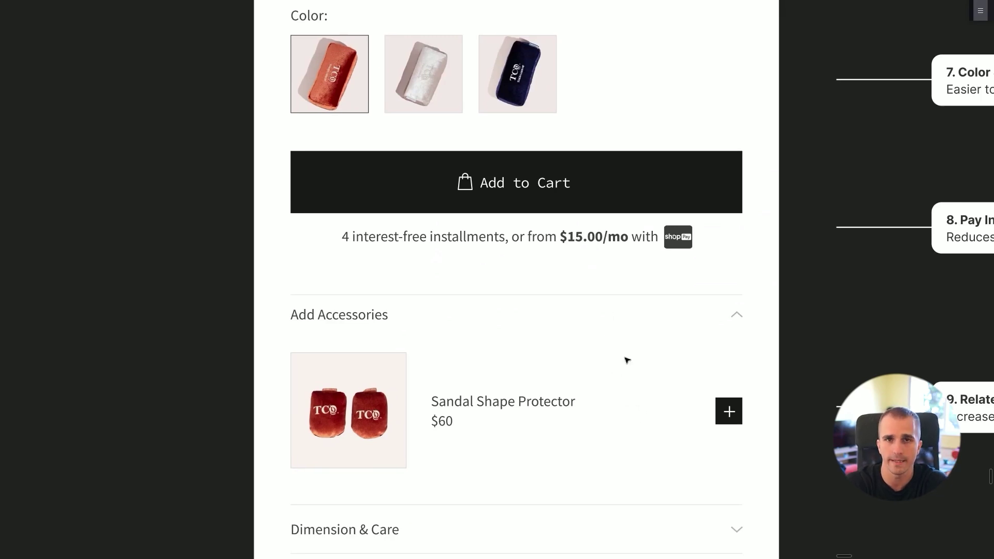
{"action": "scroll", "coordinate": [501, 212], "scroll_direction": "up", "scroll_amount": 3}
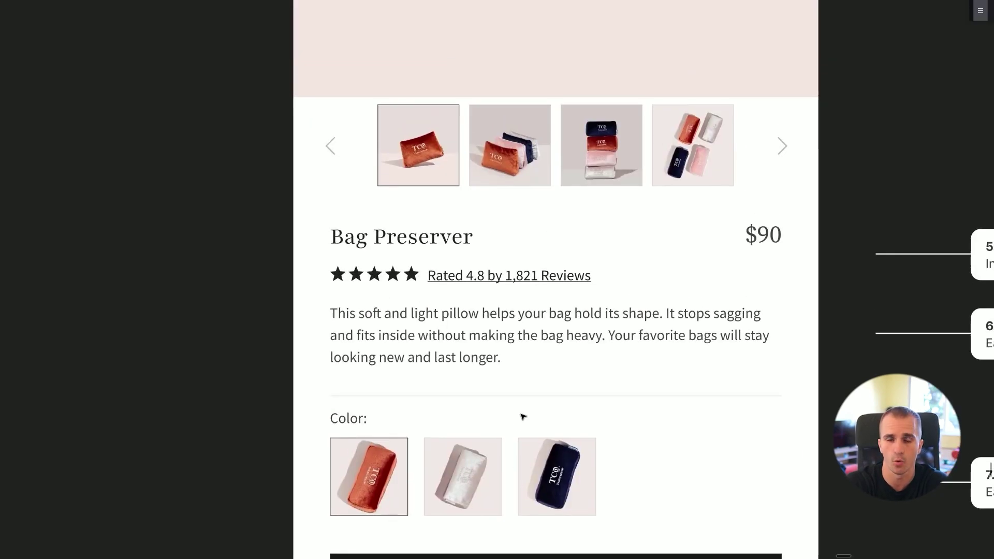
{"action": "scroll", "coordinate": [524, 415], "scroll_direction": "down", "scroll_amount": 6}
{"action": "scroll", "coordinate": [607, 380], "scroll_direction": "down", "scroll_amount": 3}
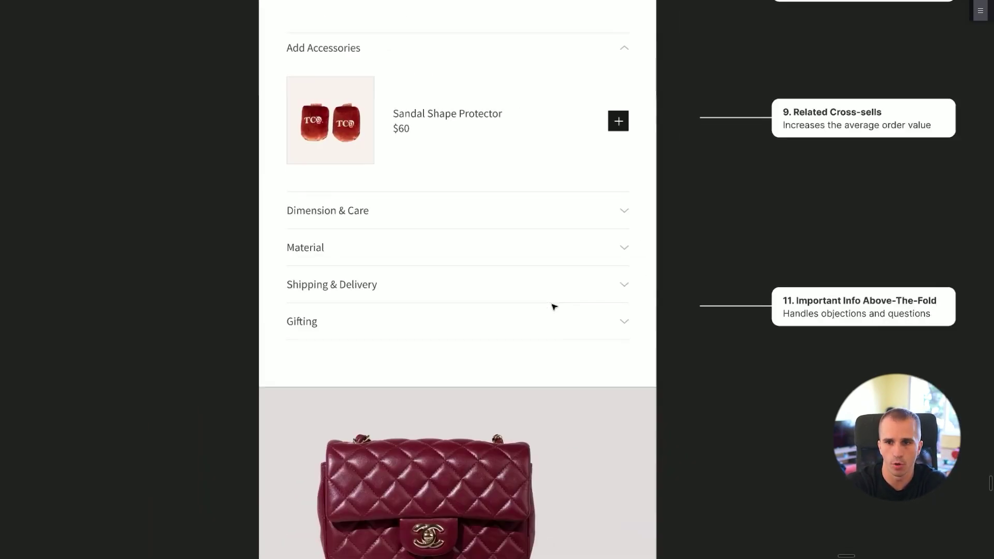
{"action": "scroll", "coordinate": [541, 344], "scroll_direction": "up", "scroll_amount": 2}
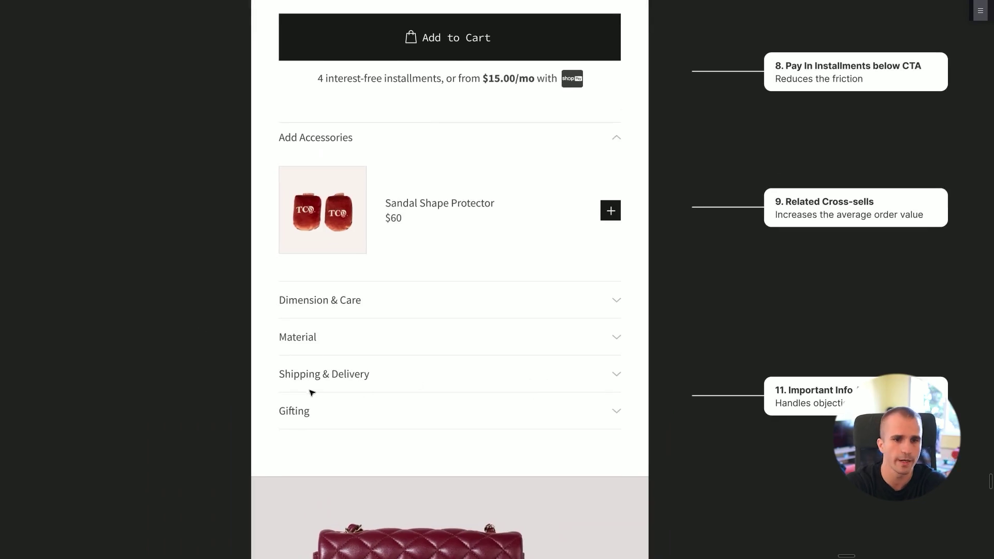
{"action": "scroll", "coordinate": [740, 369], "scroll_direction": "down", "scroll_amount": 3}
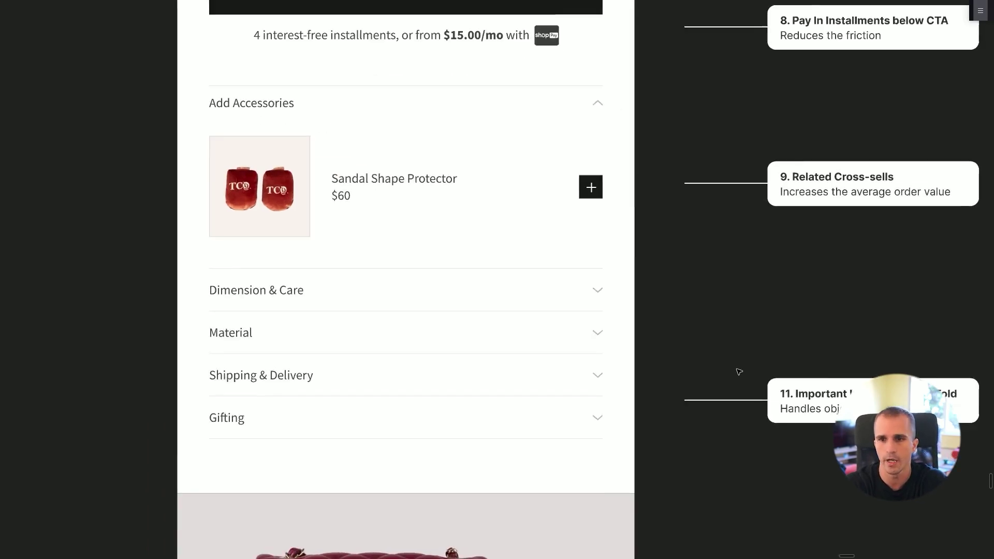
{"action": "scroll", "coordinate": [684, 258], "scroll_direction": "up", "scroll_amount": 3}
{"action": "left_click_drag", "start_coordinate": [305, 388], "coordinate": [636, 535]}
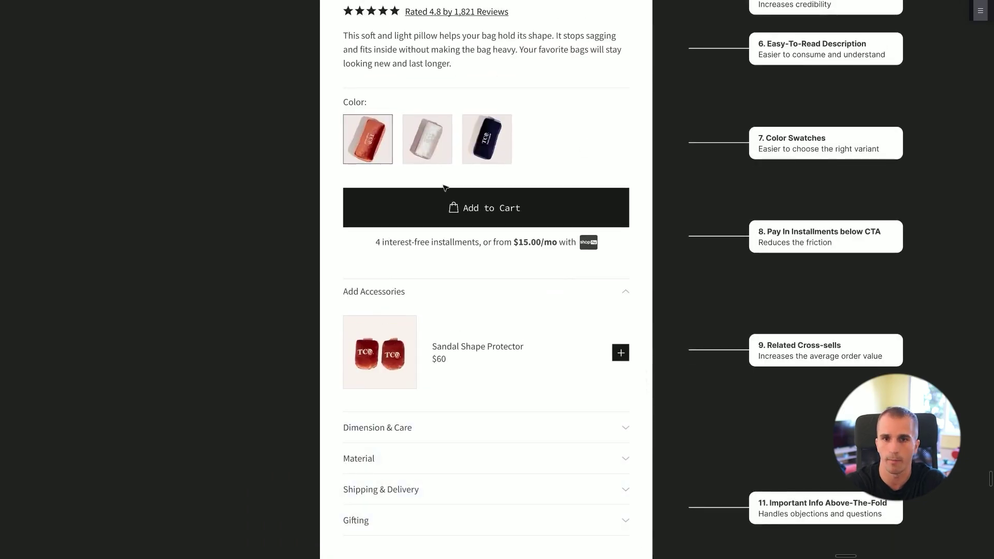
{"action": "scroll", "coordinate": [660, 262], "scroll_direction": "up", "scroll_amount": 1}
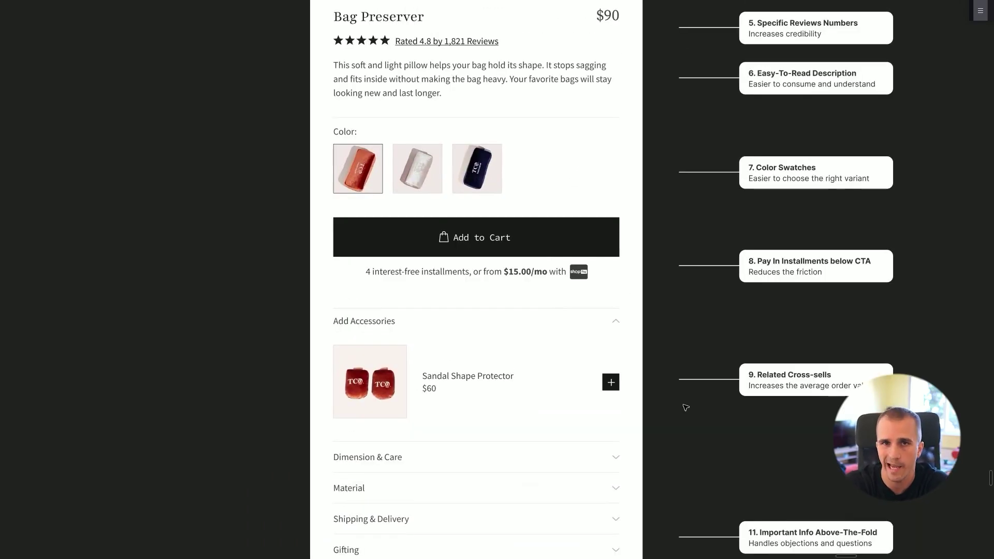
{"action": "scroll", "coordinate": [678, 479], "scroll_direction": "down", "scroll_amount": 2}
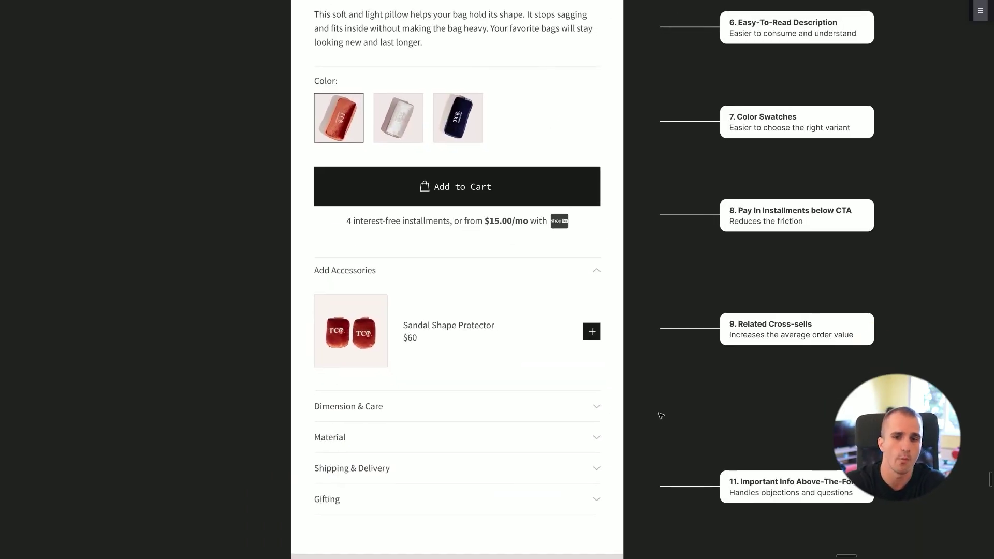
{"action": "scroll", "coordinate": [654, 356], "scroll_direction": "down", "scroll_amount": 2}
{"action": "scroll", "coordinate": [409, 350], "scroll_direction": "up", "scroll_amount": 3}
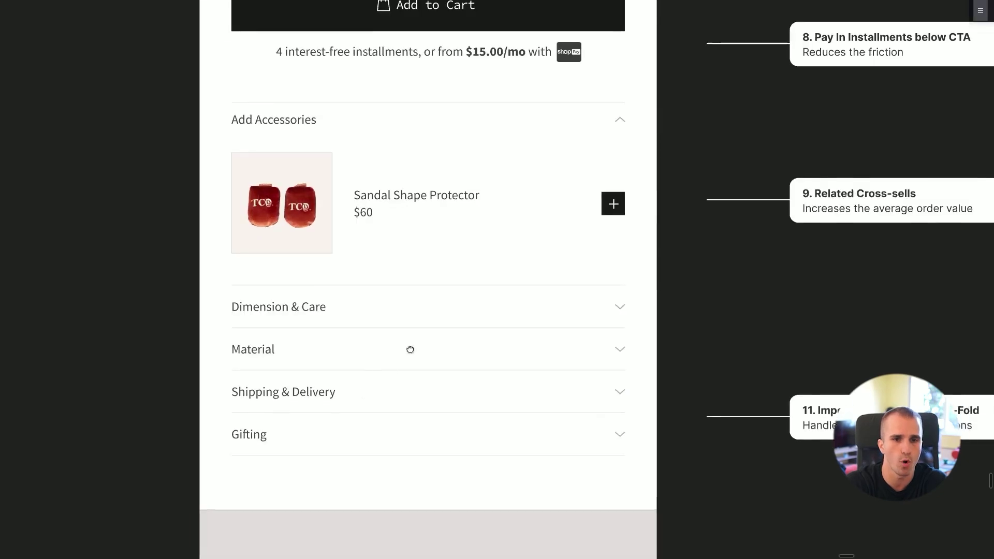
{"action": "left_click_drag", "start_coordinate": [216, 227], "coordinate": [676, 453]}
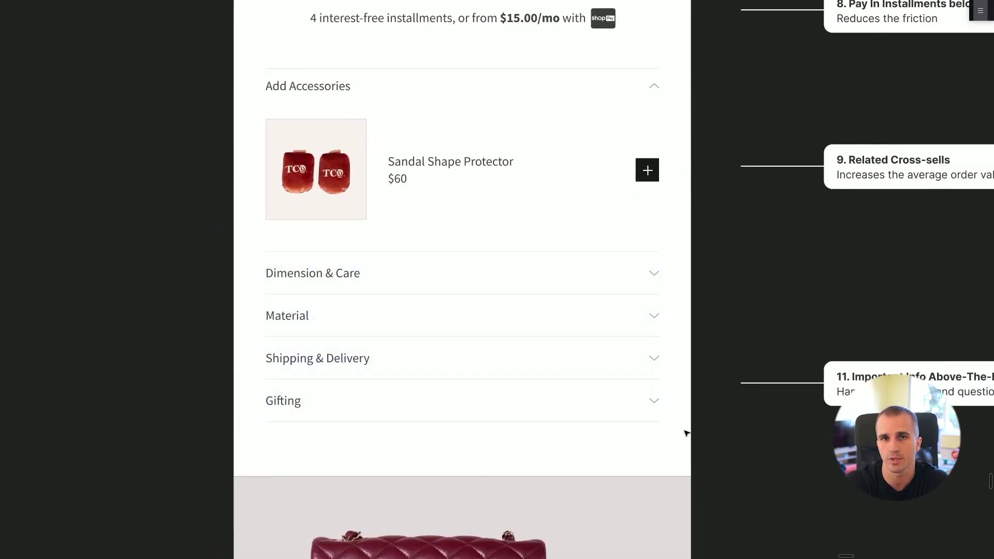
{"action": "scroll", "coordinate": [694, 410], "scroll_direction": "down", "scroll_amount": 12}
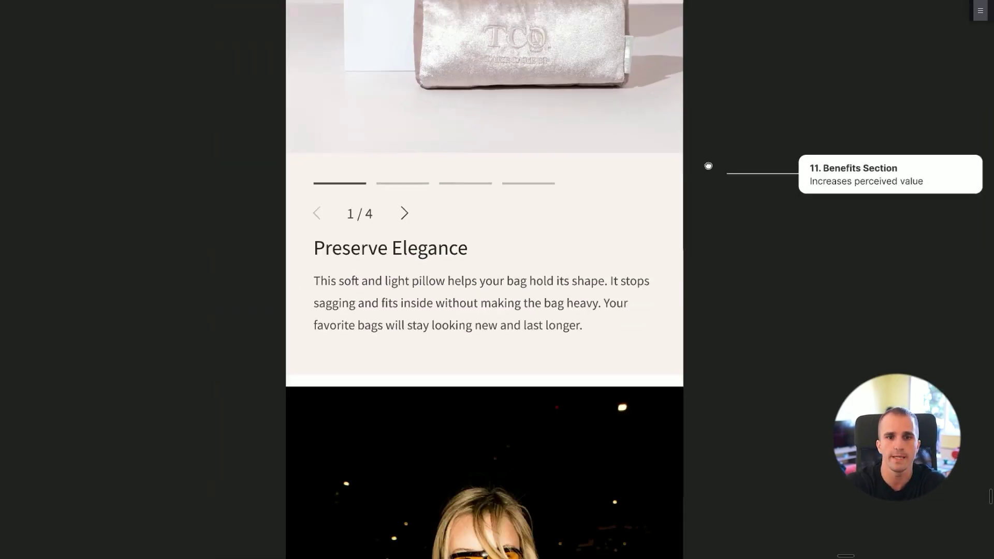
Pan past the bag image and Video Explainer to the 4.8-rated, 1,821-review Customer Reviews section
{"action": "left_click_drag", "start_coordinate": [708, 166], "coordinate": [704, 302]}
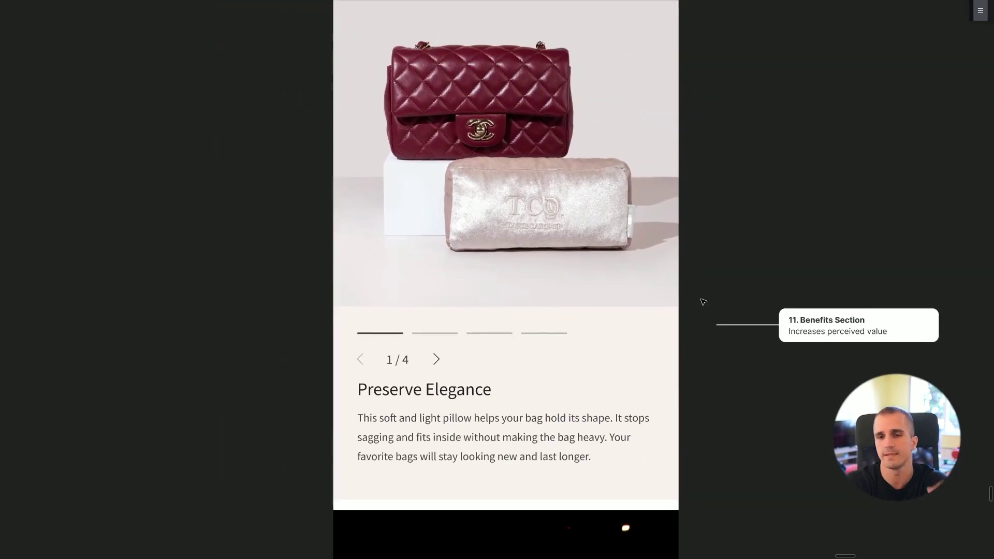
{"action": "scroll", "coordinate": [707, 288], "scroll_direction": "up", "scroll_amount": 1}
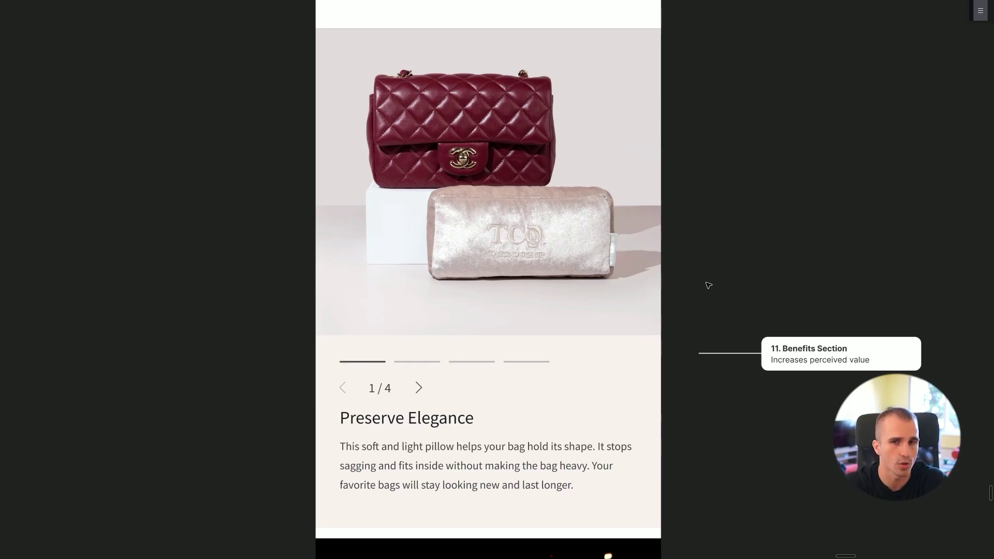
{"action": "scroll", "coordinate": [708, 285], "scroll_direction": "down", "scroll_amount": 5}
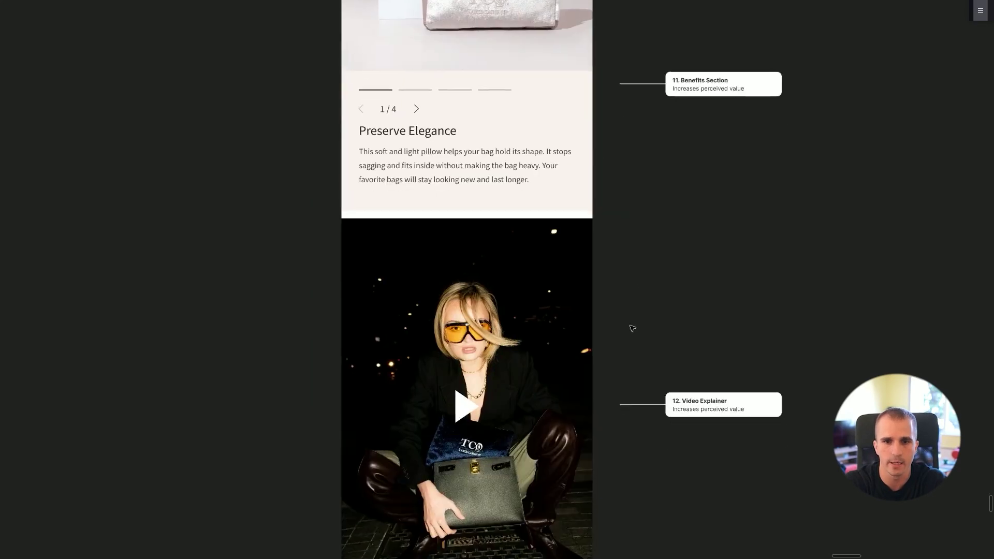
{"action": "scroll", "coordinate": [617, 353], "scroll_direction": "up", "scroll_amount": 2}
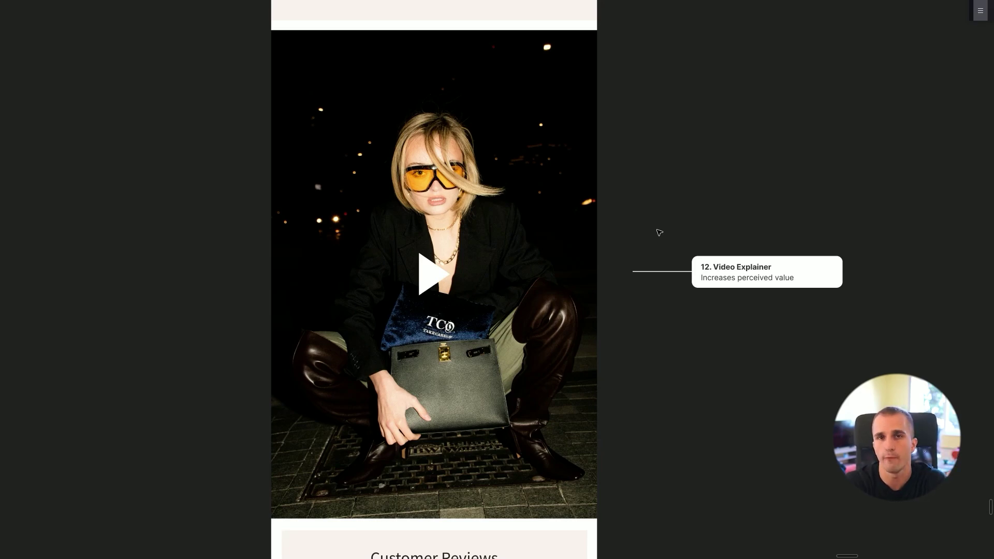
{"action": "scroll", "coordinate": [706, 473], "scroll_direction": "down", "scroll_amount": 7}
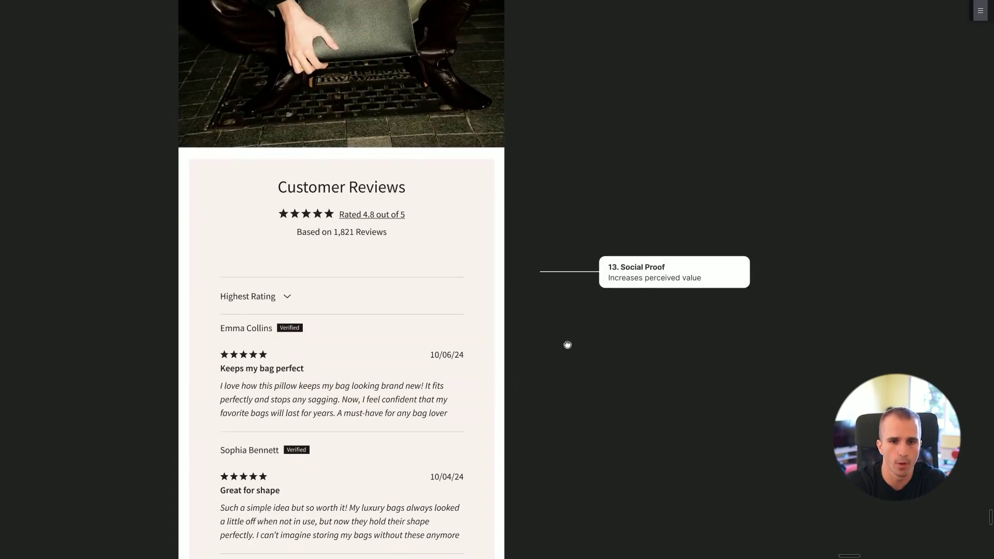
Scroll past the reviews to the FAQ callouts 14–15 and '16. Related Products'
{"action": "scroll", "coordinate": [567, 345], "scroll_direction": "down", "scroll_amount": 2}
{"action": "scroll", "coordinate": [573, 366], "scroll_direction": "up", "scroll_amount": 4}
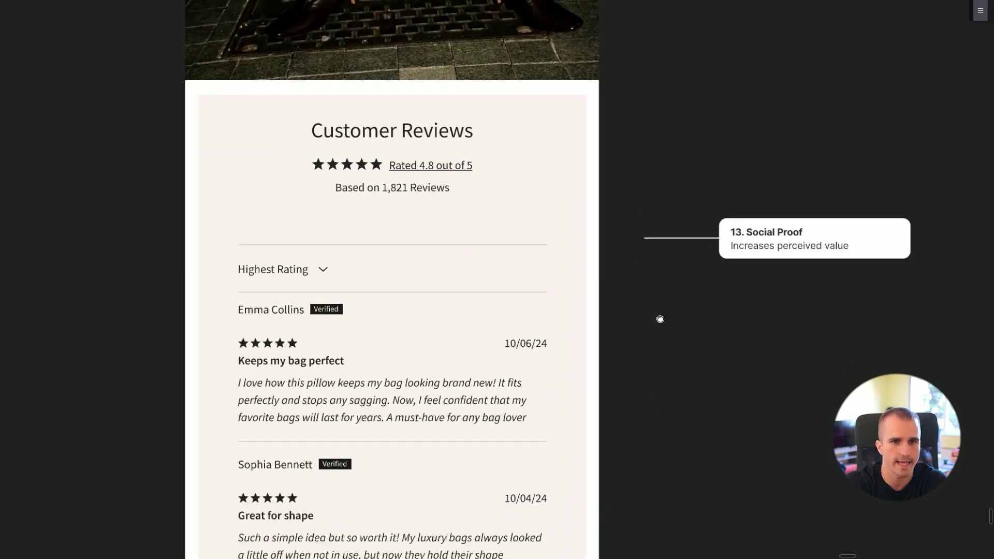
{"action": "scroll", "coordinate": [673, 362], "scroll_direction": "down", "scroll_amount": 2}
{"action": "scroll", "coordinate": [686, 357], "scroll_direction": "down", "scroll_amount": 6}
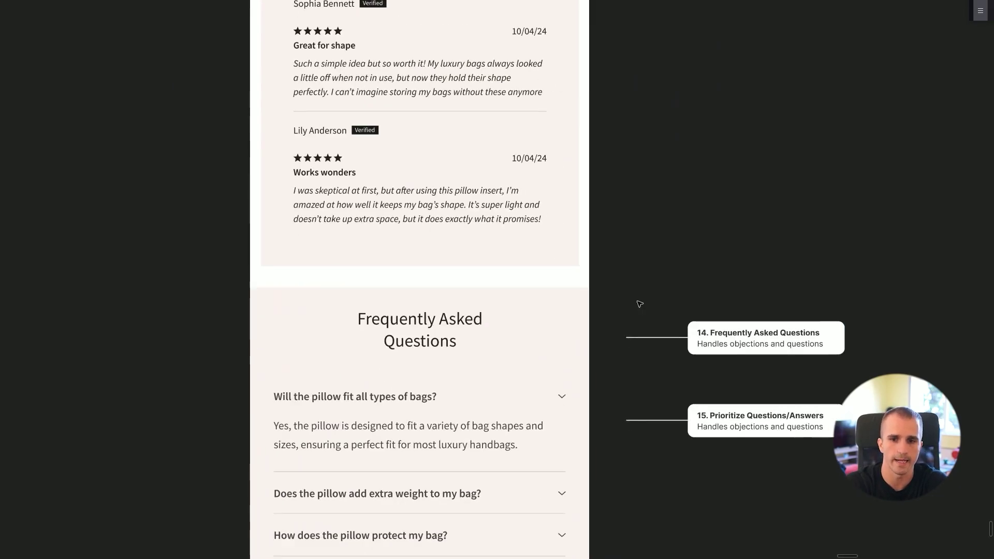
{"action": "scroll", "coordinate": [640, 304], "scroll_direction": "down", "scroll_amount": 5}
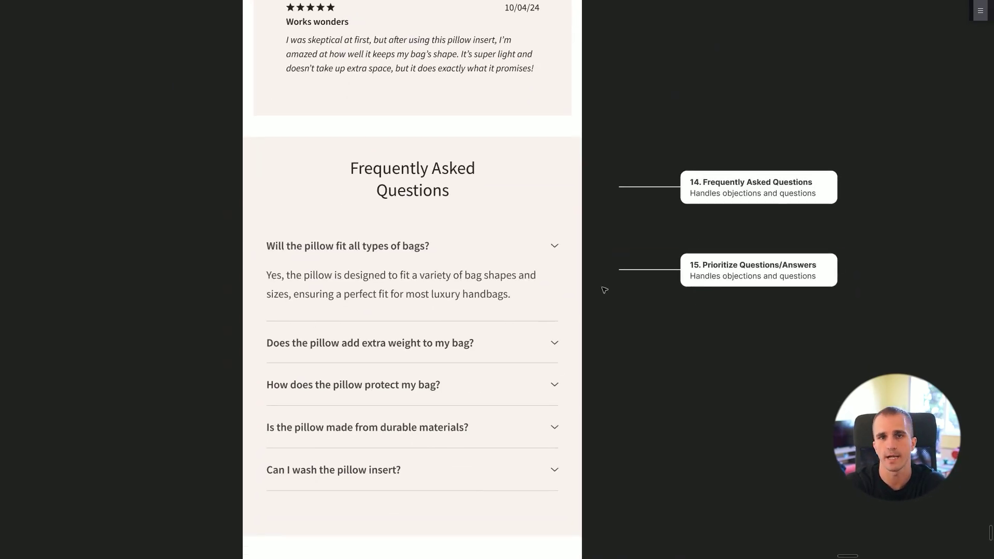
{"action": "scroll", "coordinate": [248, 153], "scroll_direction": "down", "scroll_amount": 3}
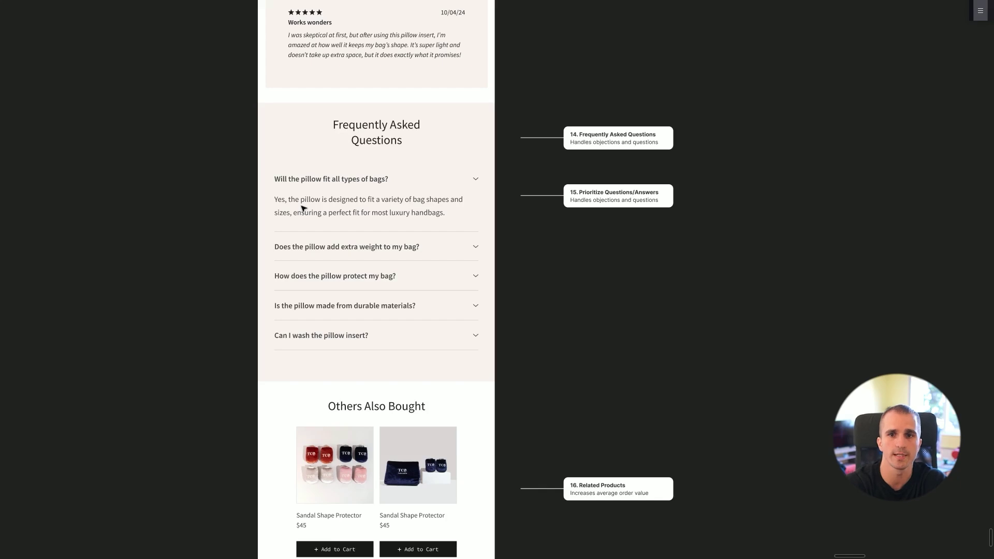
Frame the Prioritize Questions/Answers callout and the first FAQ answer
{"action": "scroll", "coordinate": [357, 199], "scroll_direction": "up", "scroll_amount": 3}
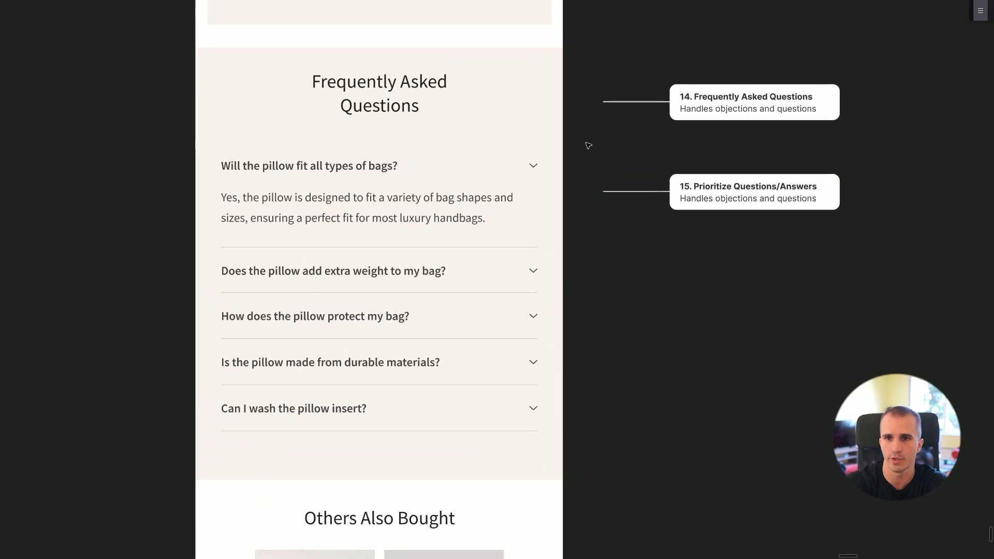
{"action": "left_click_drag", "start_coordinate": [588, 146], "coordinate": [873, 241]}
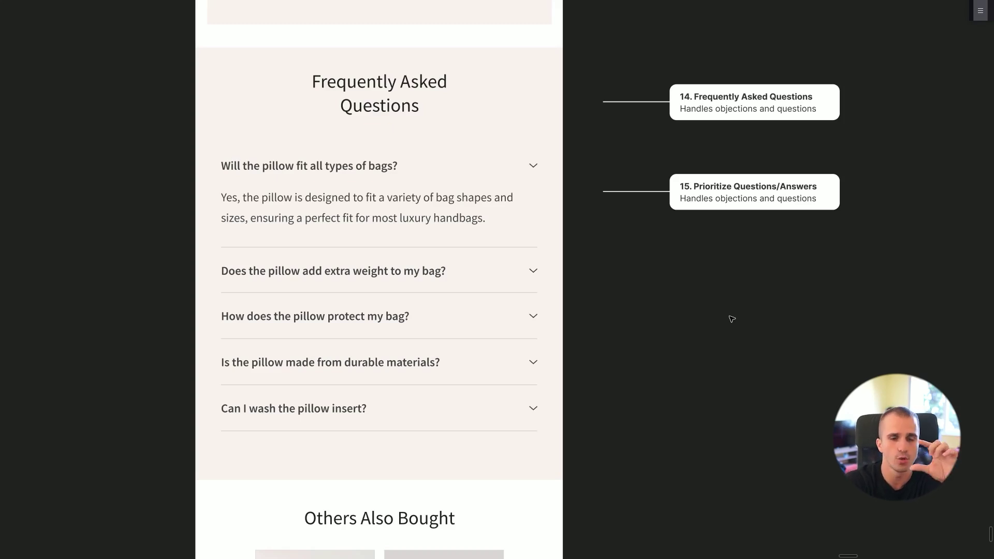
{"action": "left_click_drag", "start_coordinate": [189, 141], "coordinate": [571, 246]}
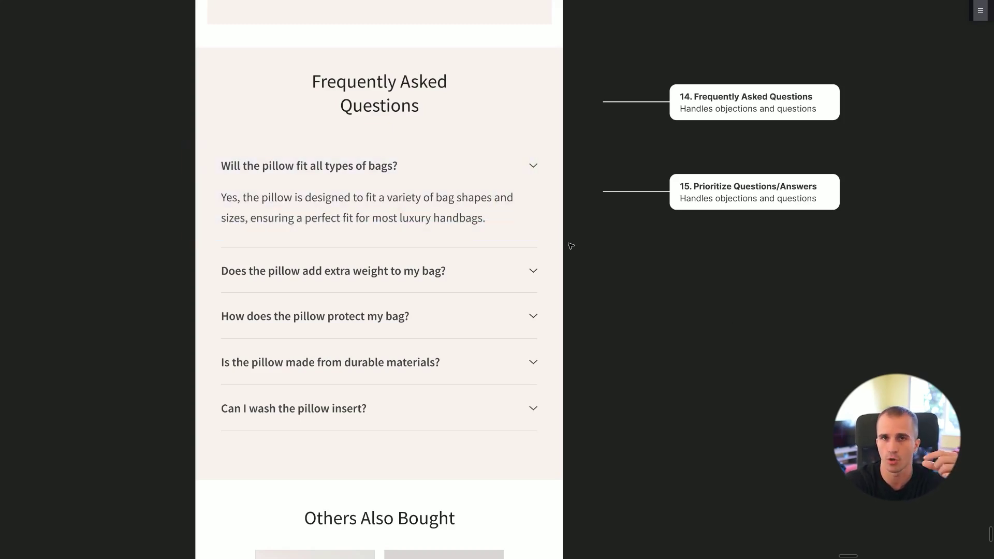
Frame the Add to Cart row of the two $45 Sandal Shape Protectors
{"action": "scroll", "coordinate": [199, 127], "scroll_direction": "up", "scroll_amount": 5}
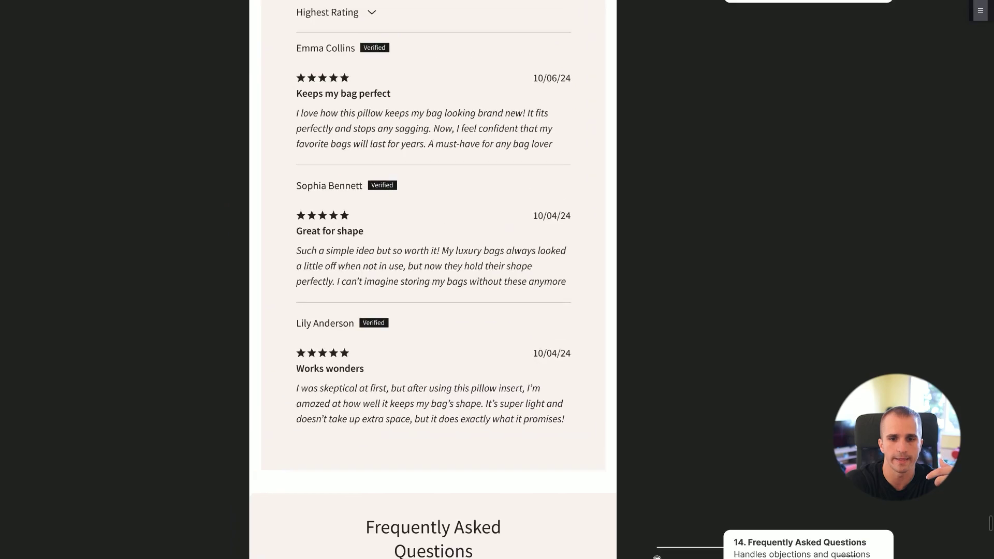
{"action": "scroll", "coordinate": [624, 384], "scroll_direction": "down", "scroll_amount": 1}
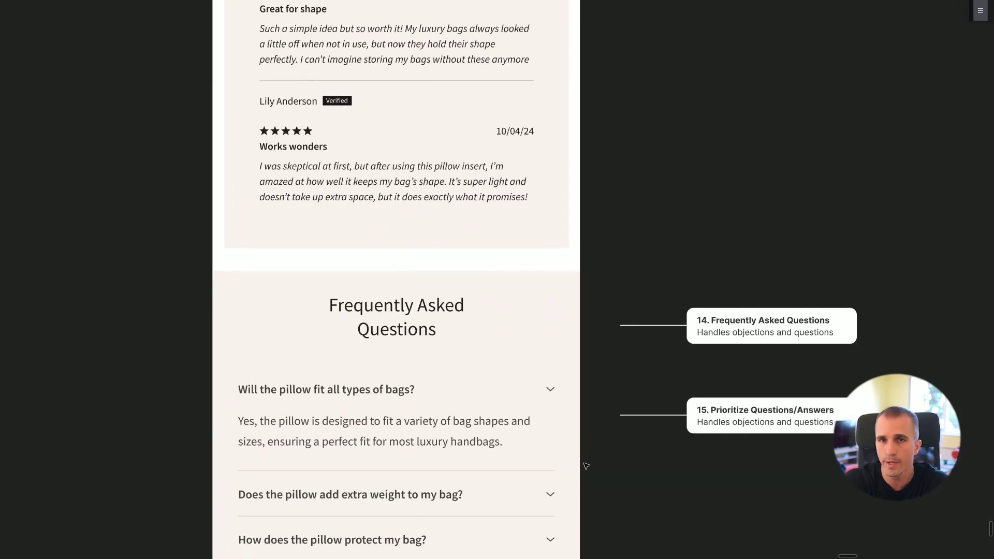
{"action": "scroll", "coordinate": [587, 466], "scroll_direction": "down", "scroll_amount": 5}
{"action": "scroll", "coordinate": [588, 362], "scroll_direction": "down", "scroll_amount": 3}
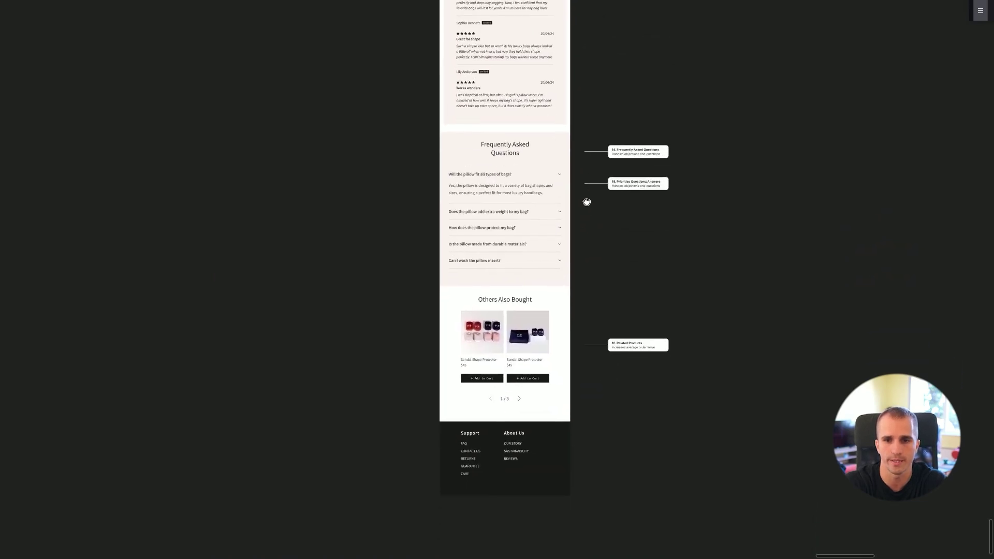
{"action": "scroll", "coordinate": [586, 202], "scroll_direction": "up", "scroll_amount": 5}
{"action": "scroll", "coordinate": [610, 269], "scroll_direction": "down", "scroll_amount": 3}
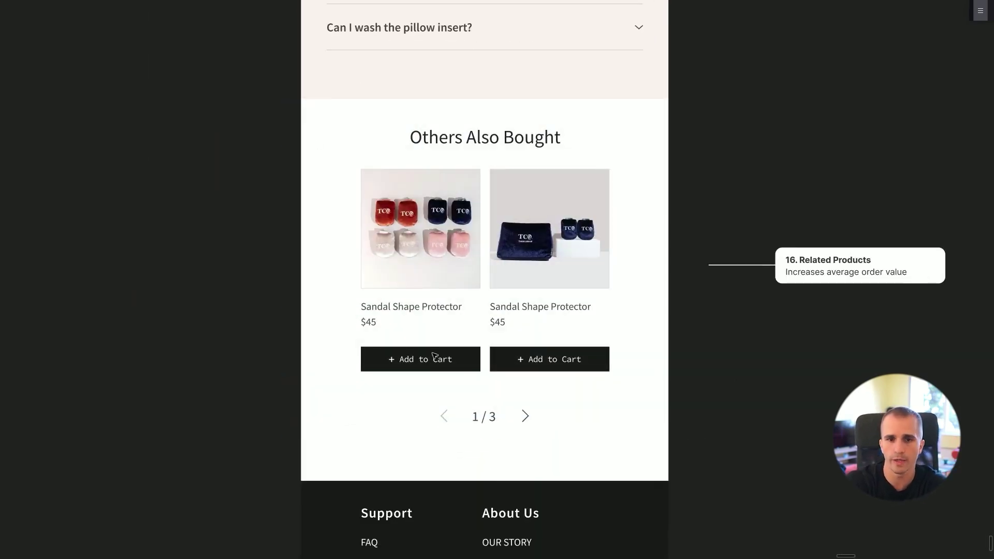
{"action": "left_click_drag", "start_coordinate": [347, 330], "coordinate": [673, 389]}
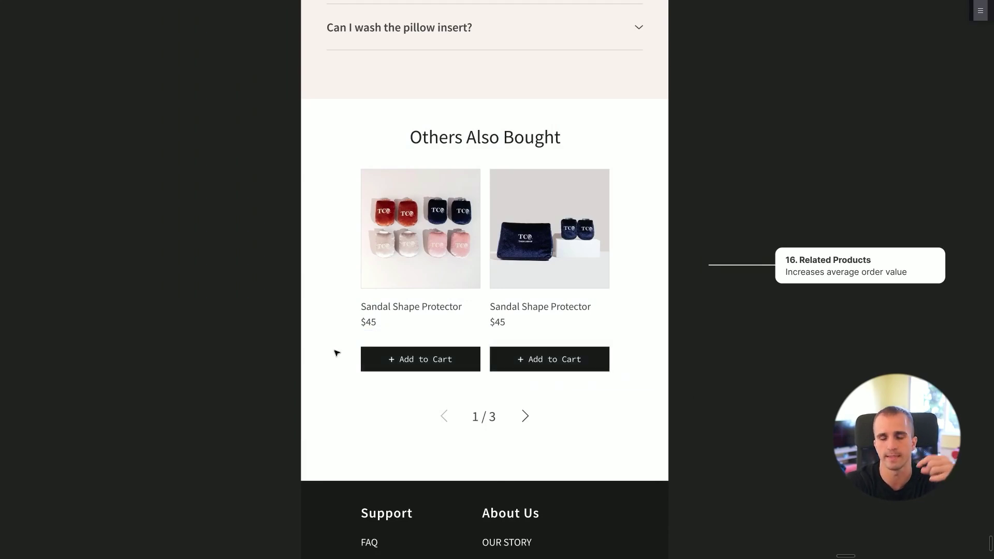